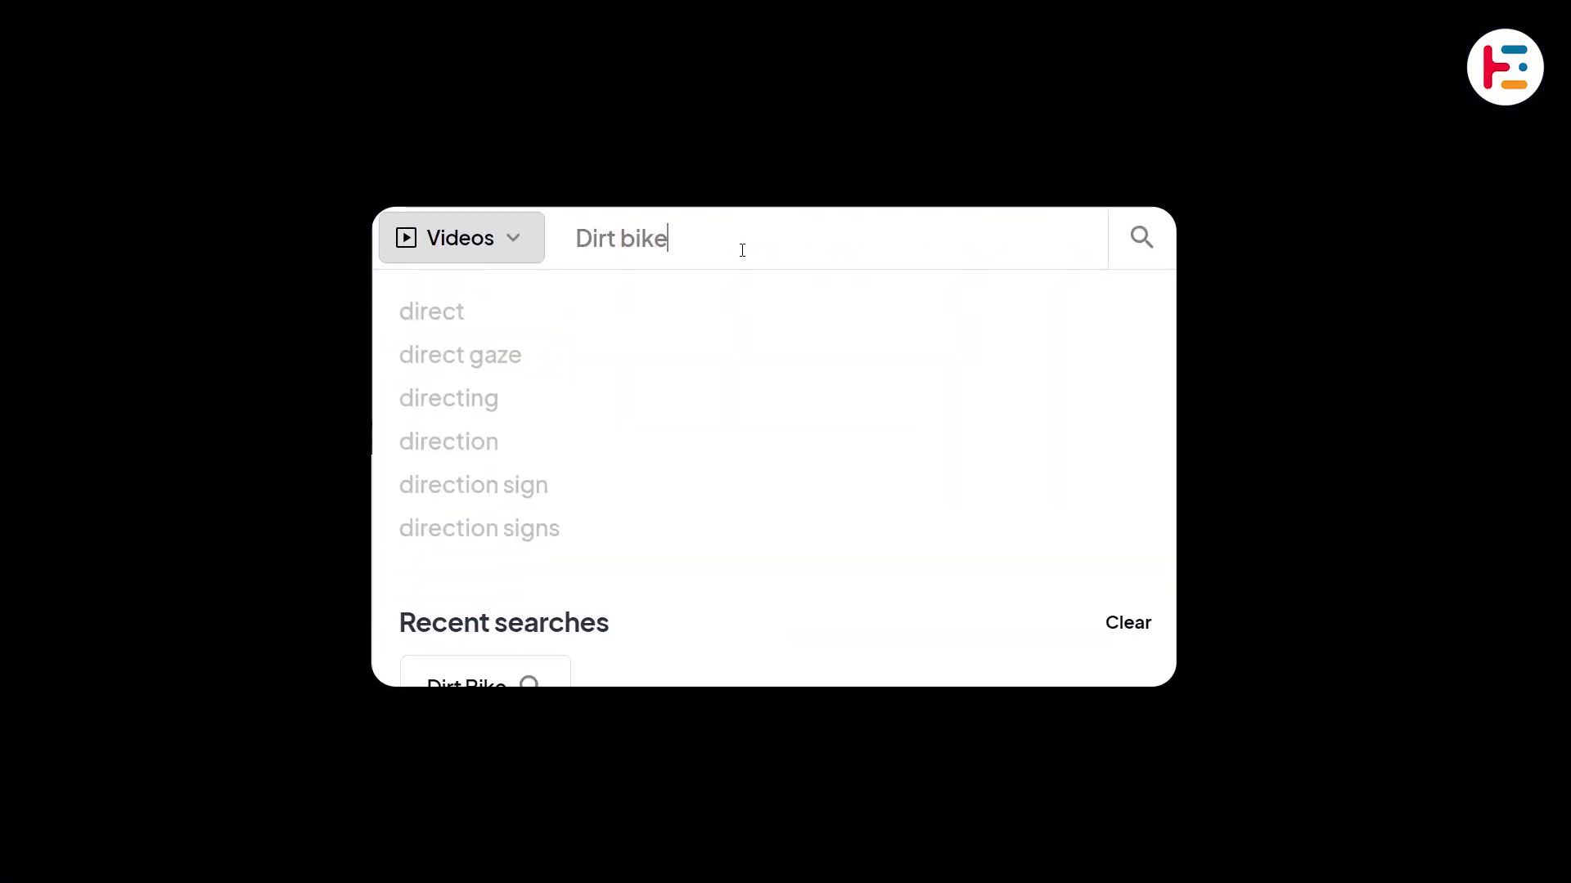
Search Envato Elements for 'Dirt bike' videos and scroll through the results
{"action": "key", "text": "Return"}
{"action": "scroll", "coordinate": [739, 439], "scroll_direction": "down", "scroll_amount": 5}
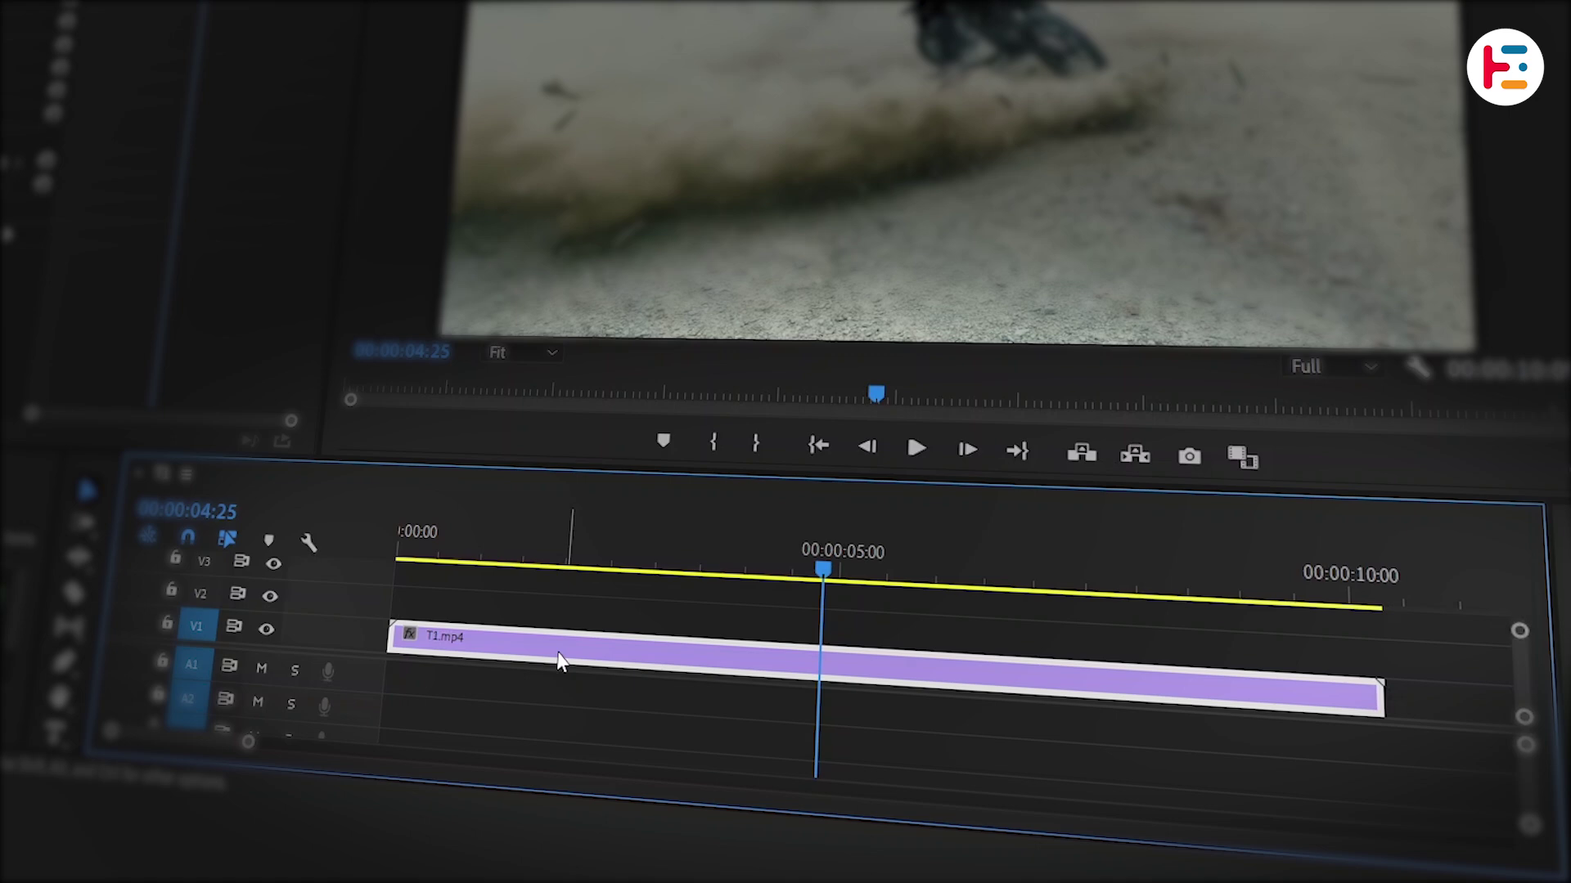
Duplicate T1.mp4 onto V2 and raise its Extract Black Input Level to 190, leaving thin white edges
{"action": "left_click_drag", "start_coordinate": [560, 661], "coordinate": [573, 620]}
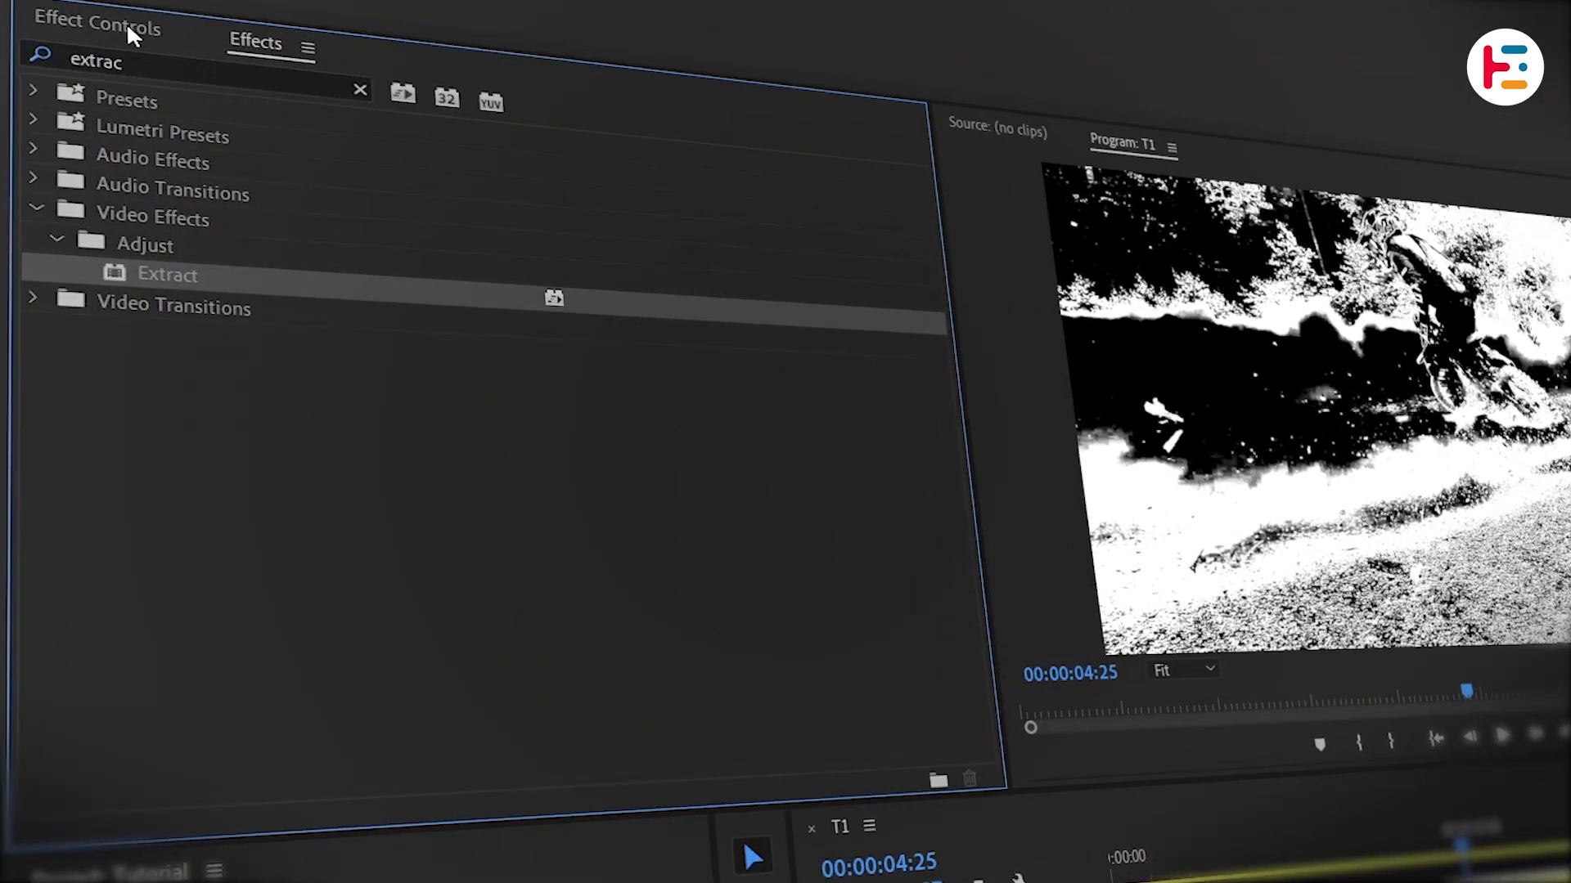
{"action": "left_click", "coordinate": [126, 22]}
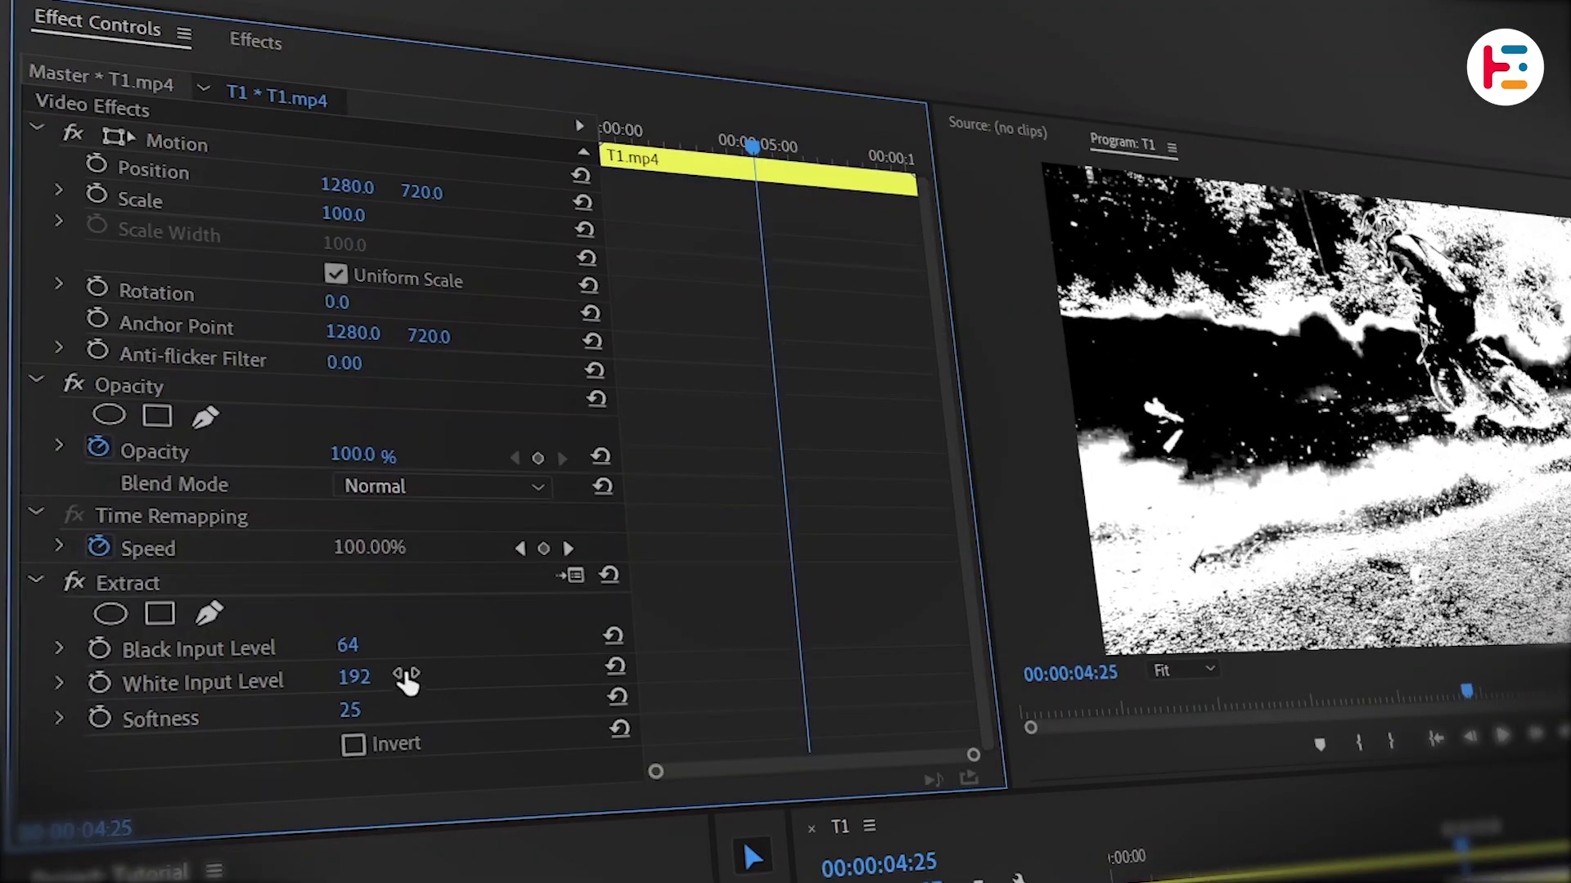
{"action": "left_click_drag", "start_coordinate": [347, 645], "coordinate": [442, 646]}
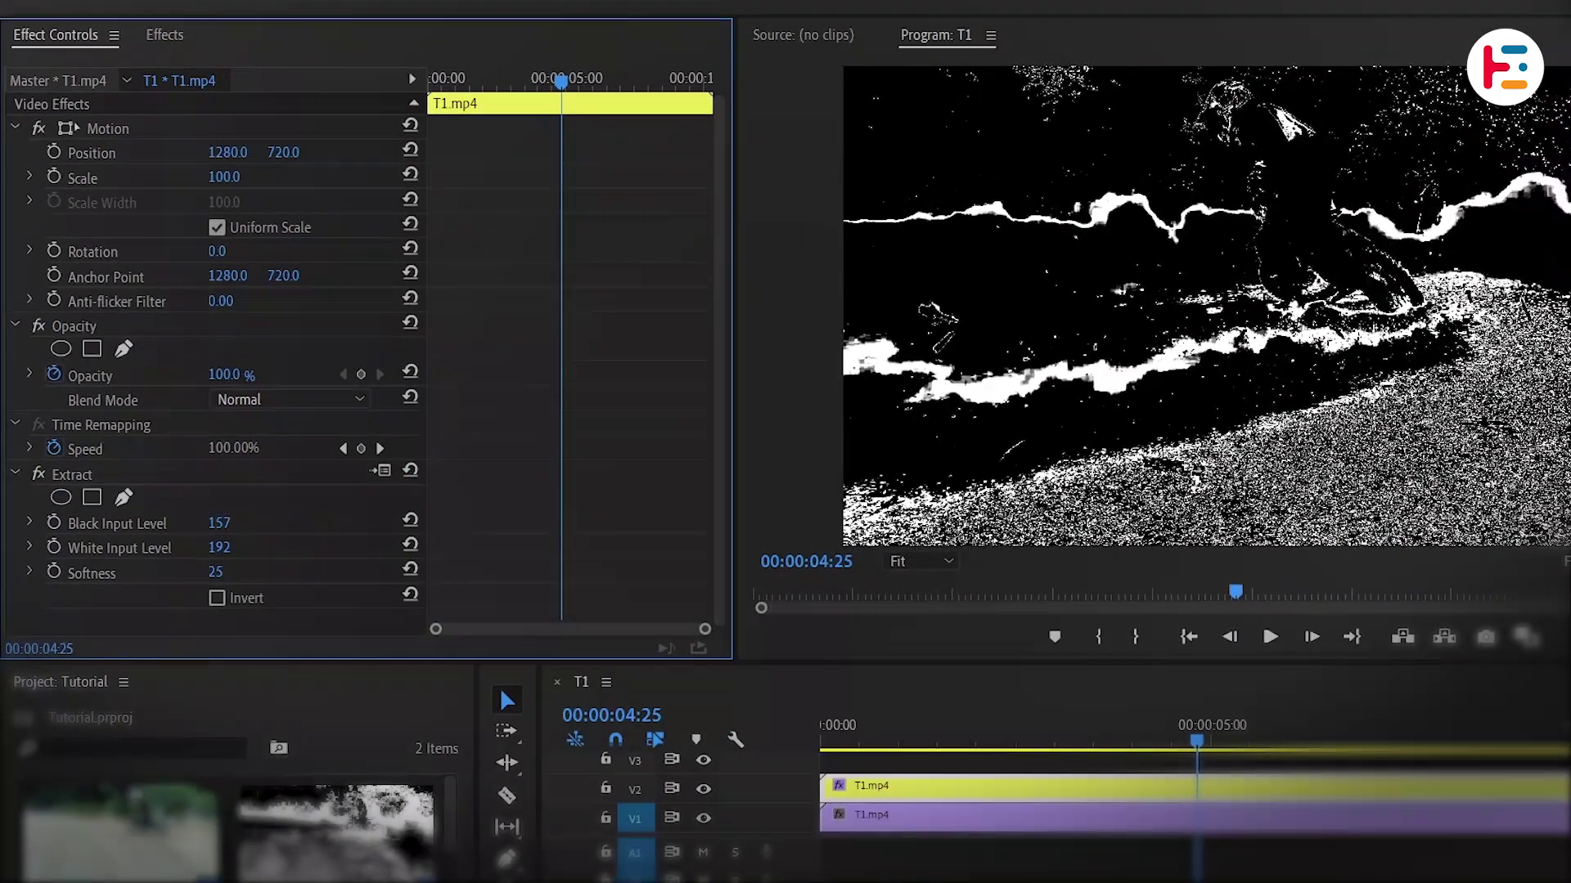
{"action": "mouse_move", "coordinate": [219, 523]}
{"action": "left_mouse_down"}
{"action": "mouse_move", "coordinate": [261, 523]}
{"action": "mouse_move", "coordinate": [204, 547]}
{"action": "left_mouse_up"}
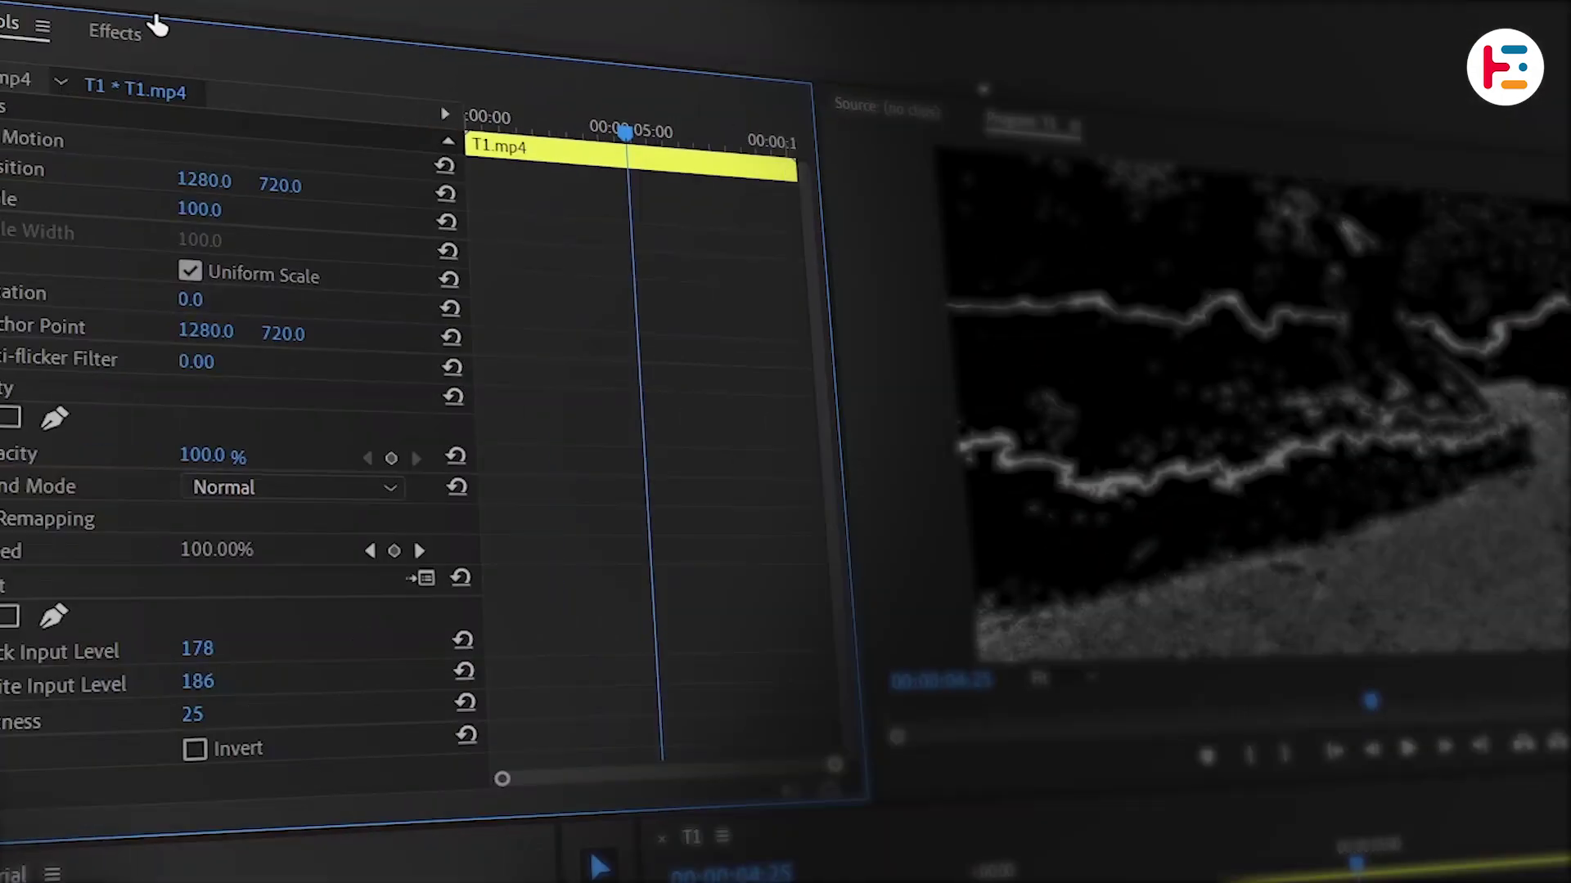
Apply Tint, Gaussian Blur and VR Glow to the V2 copy
{"action": "left_click", "coordinate": [155, 21]}
{"action": "double_click", "coordinate": [204, 63]}
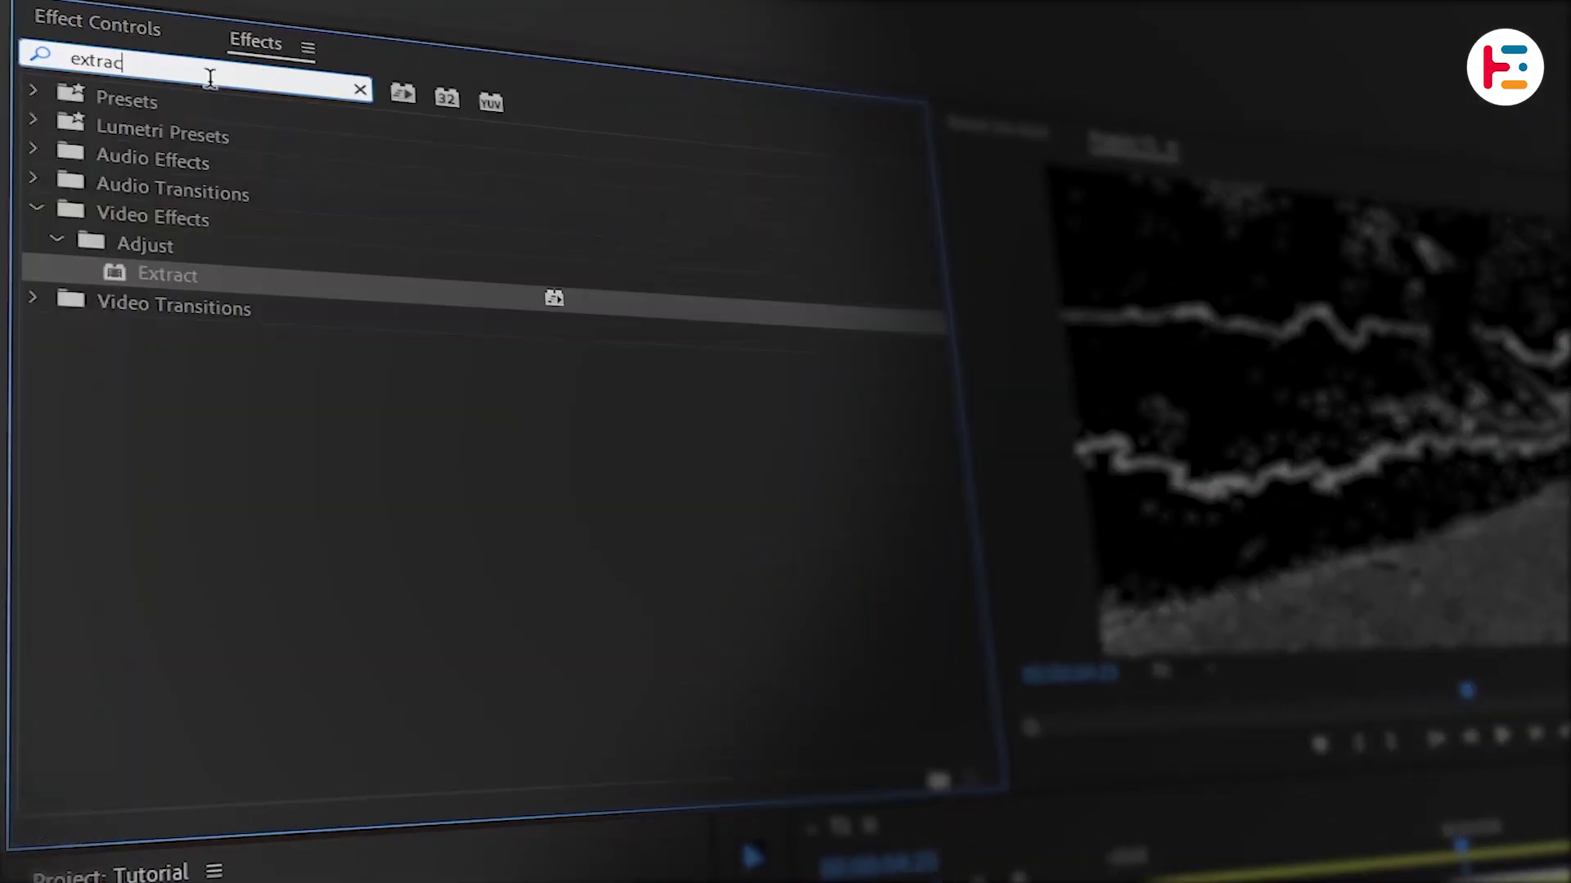
{"action": "type", "text": "tint"}
{"action": "left_click", "coordinate": [162, 263]}
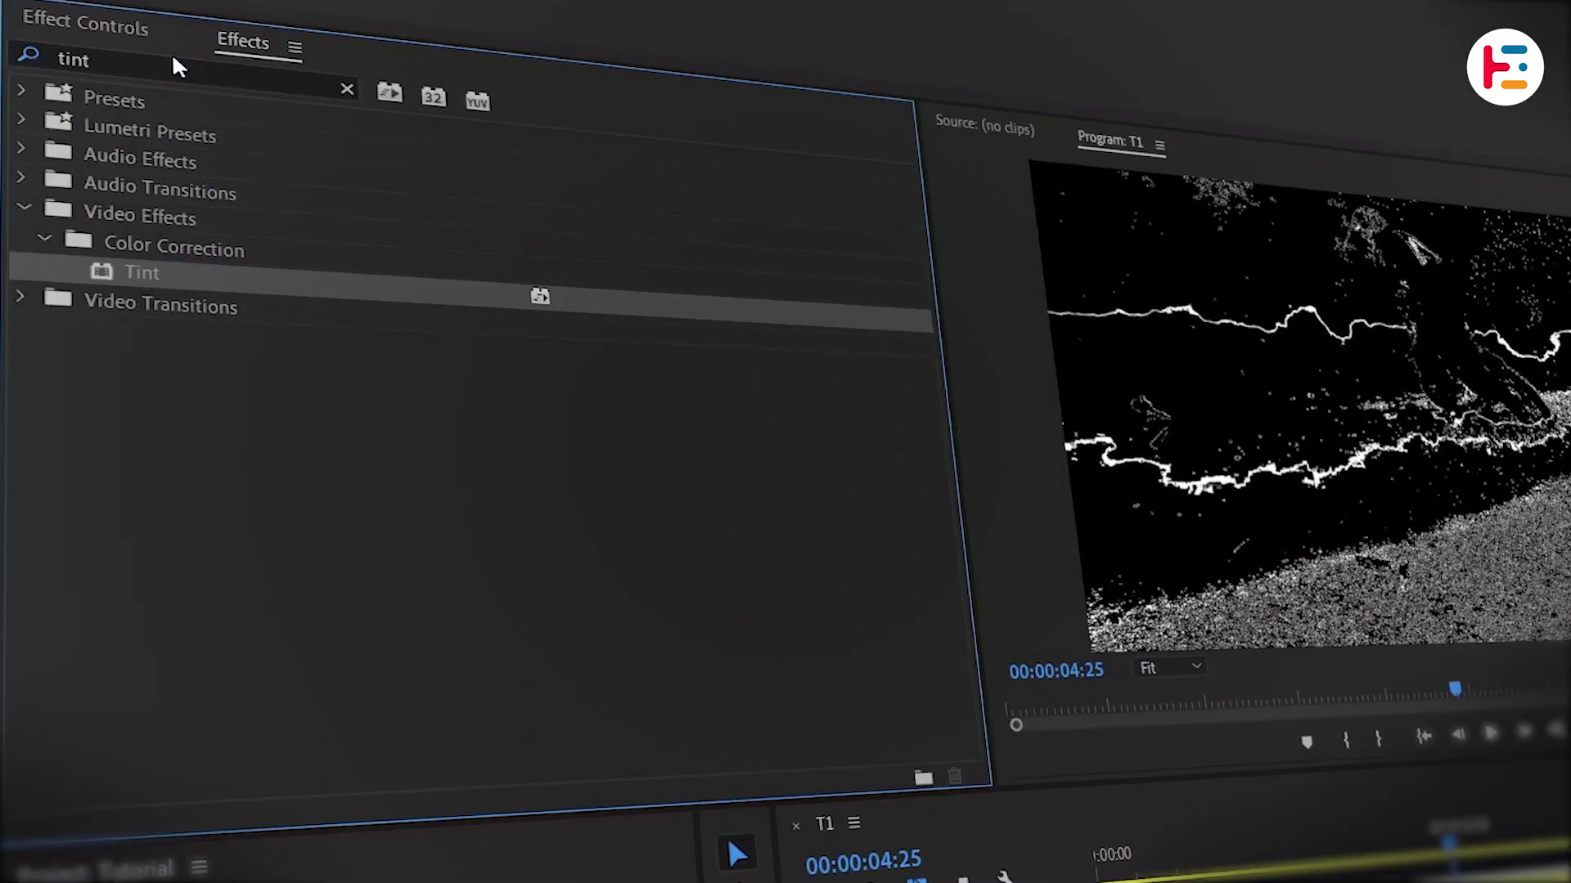
{"action": "double_click", "coordinate": [183, 58]}
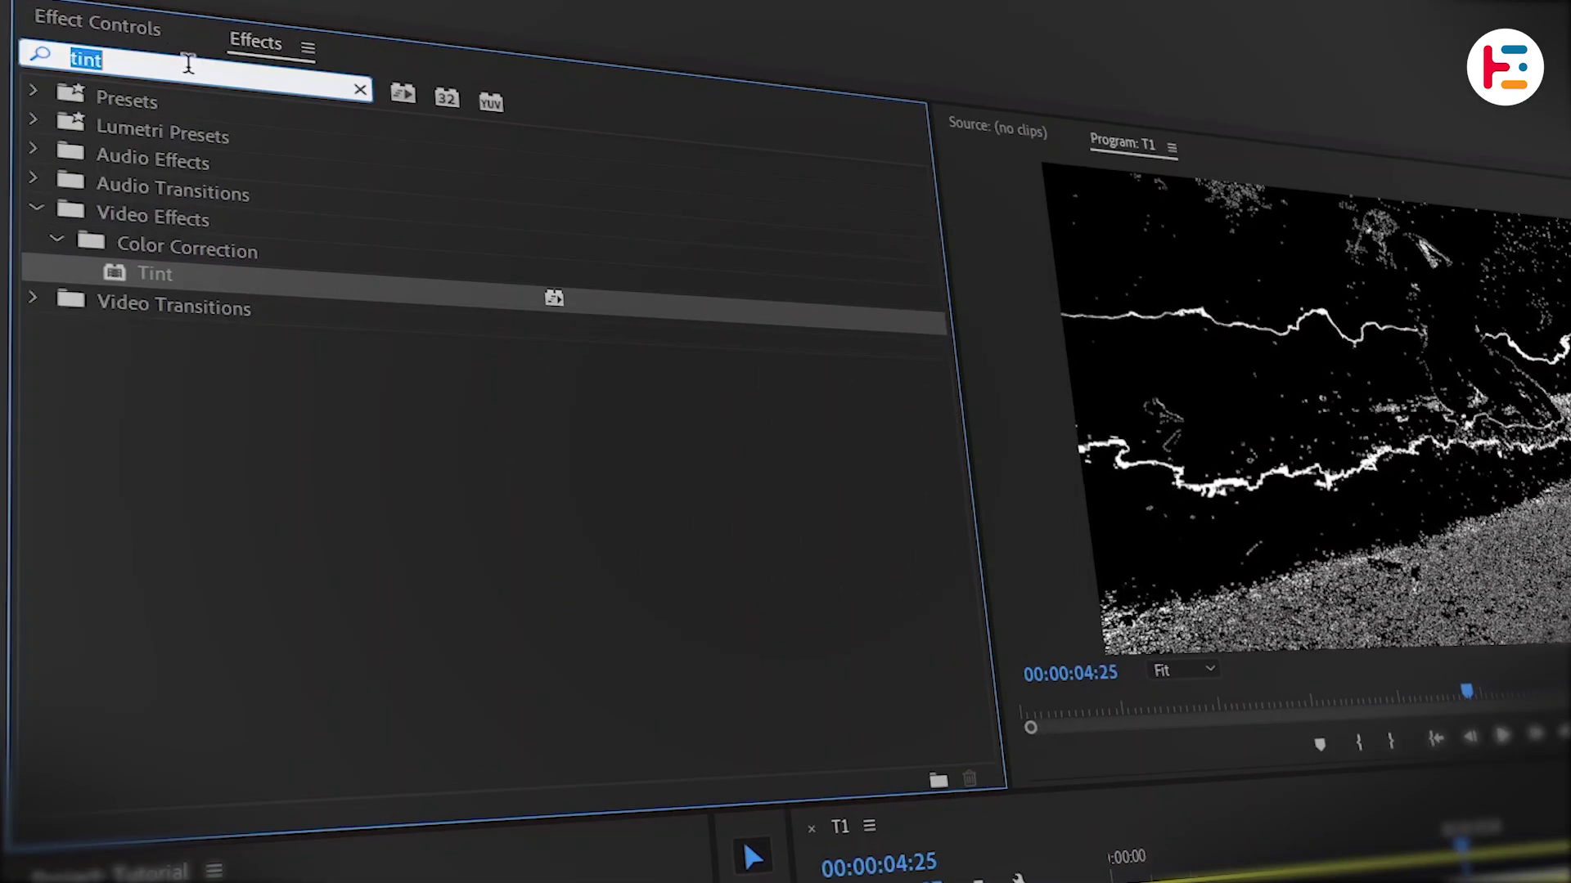
{"action": "type", "text": "gaus"}
{"action": "left_click", "coordinate": [246, 372]}
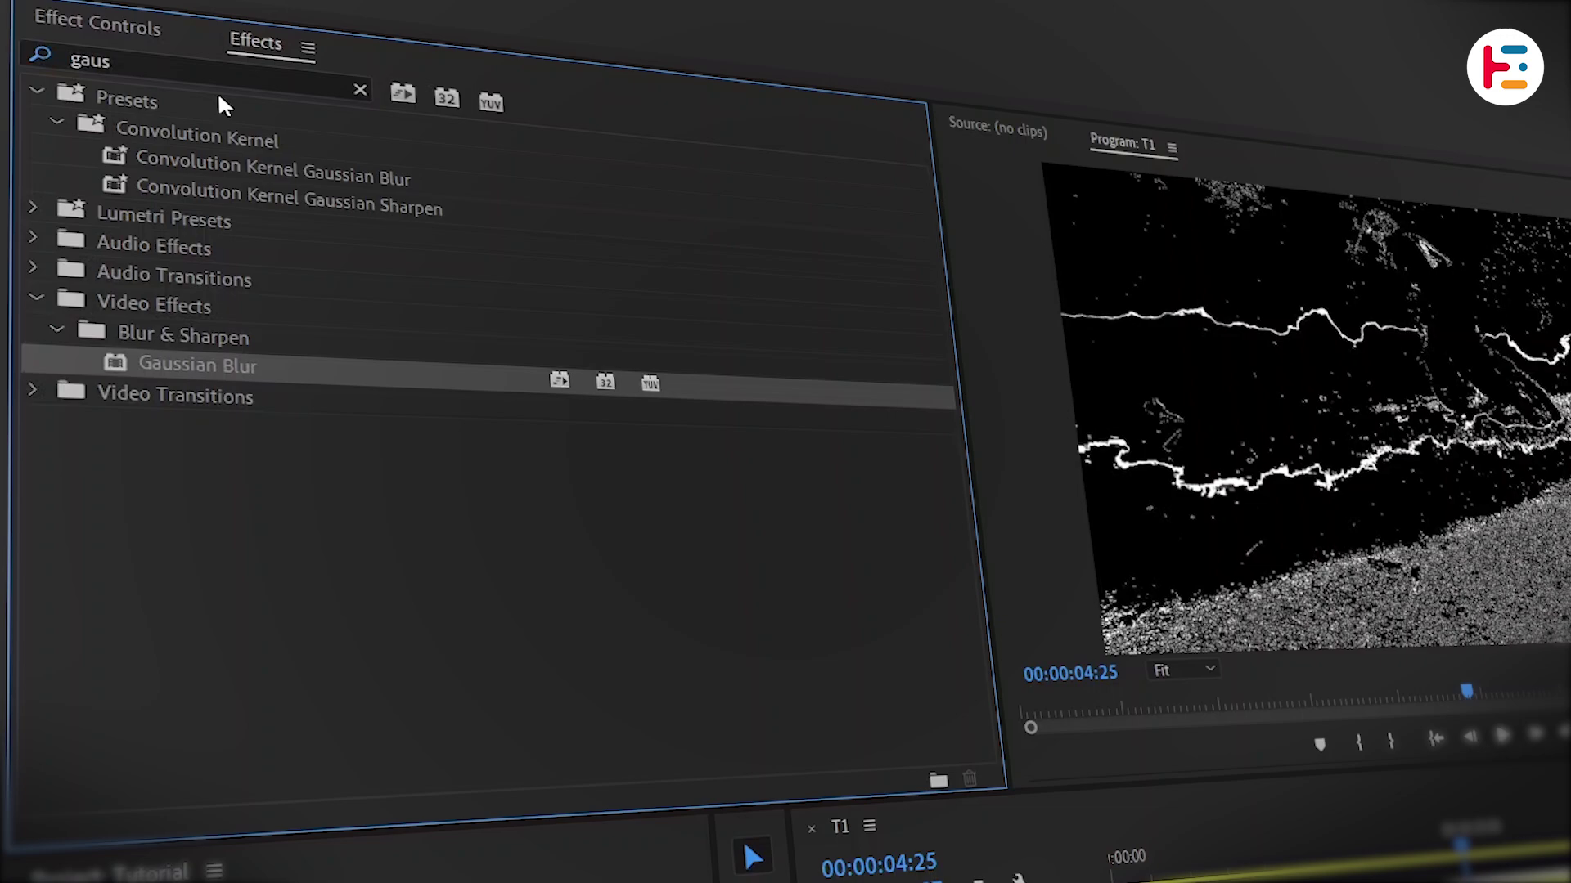
{"action": "double_click", "coordinate": [185, 71]}
{"action": "type", "text": "vr glow"}
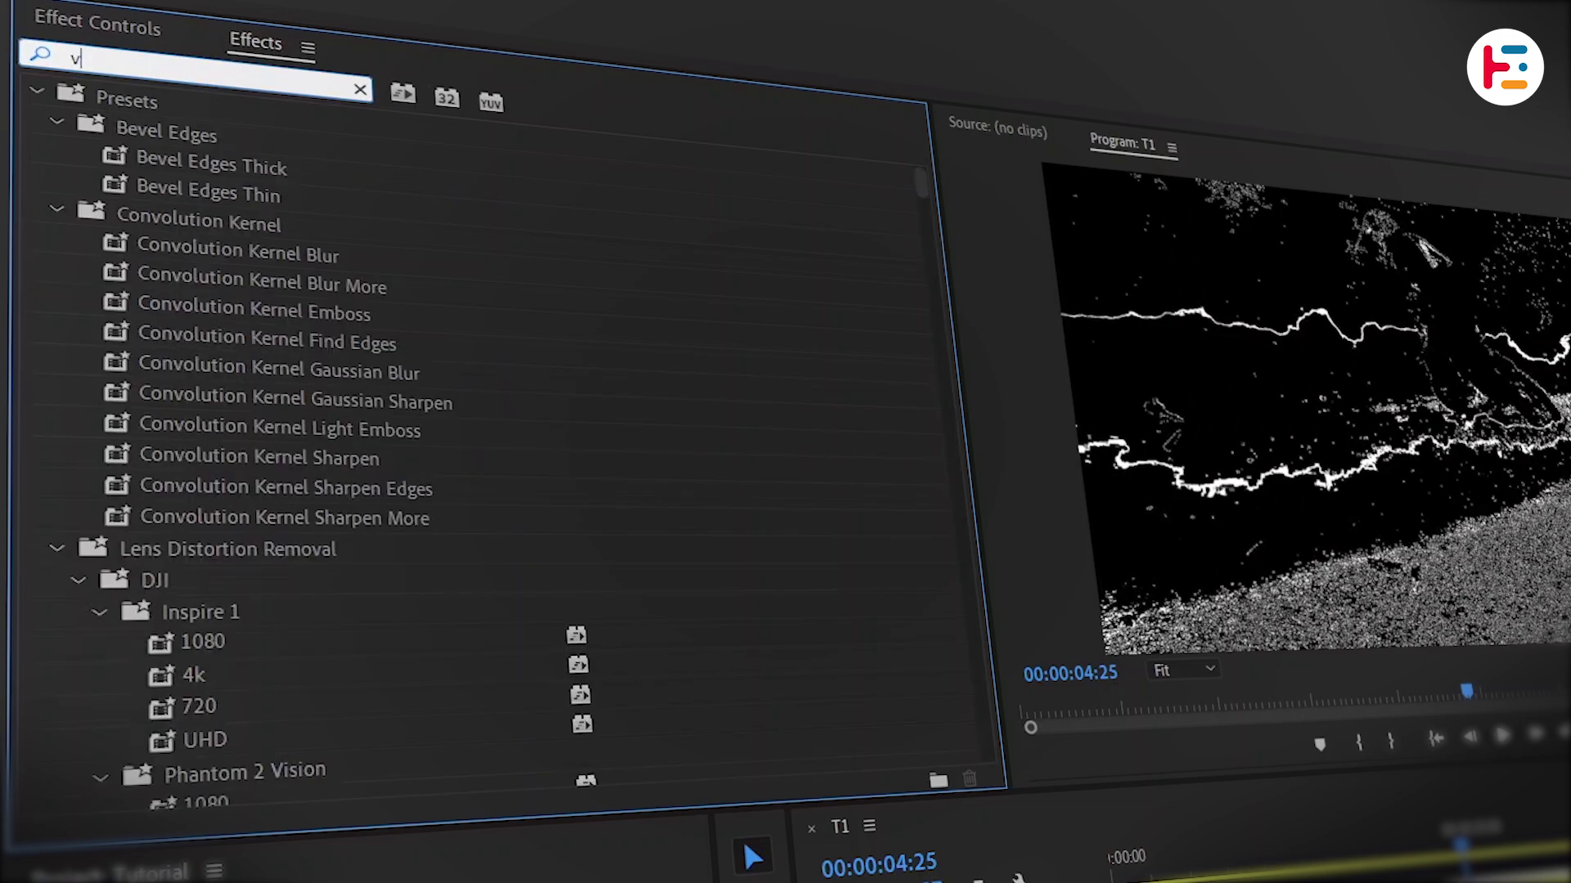
{"action": "left_click", "coordinate": [207, 278]}
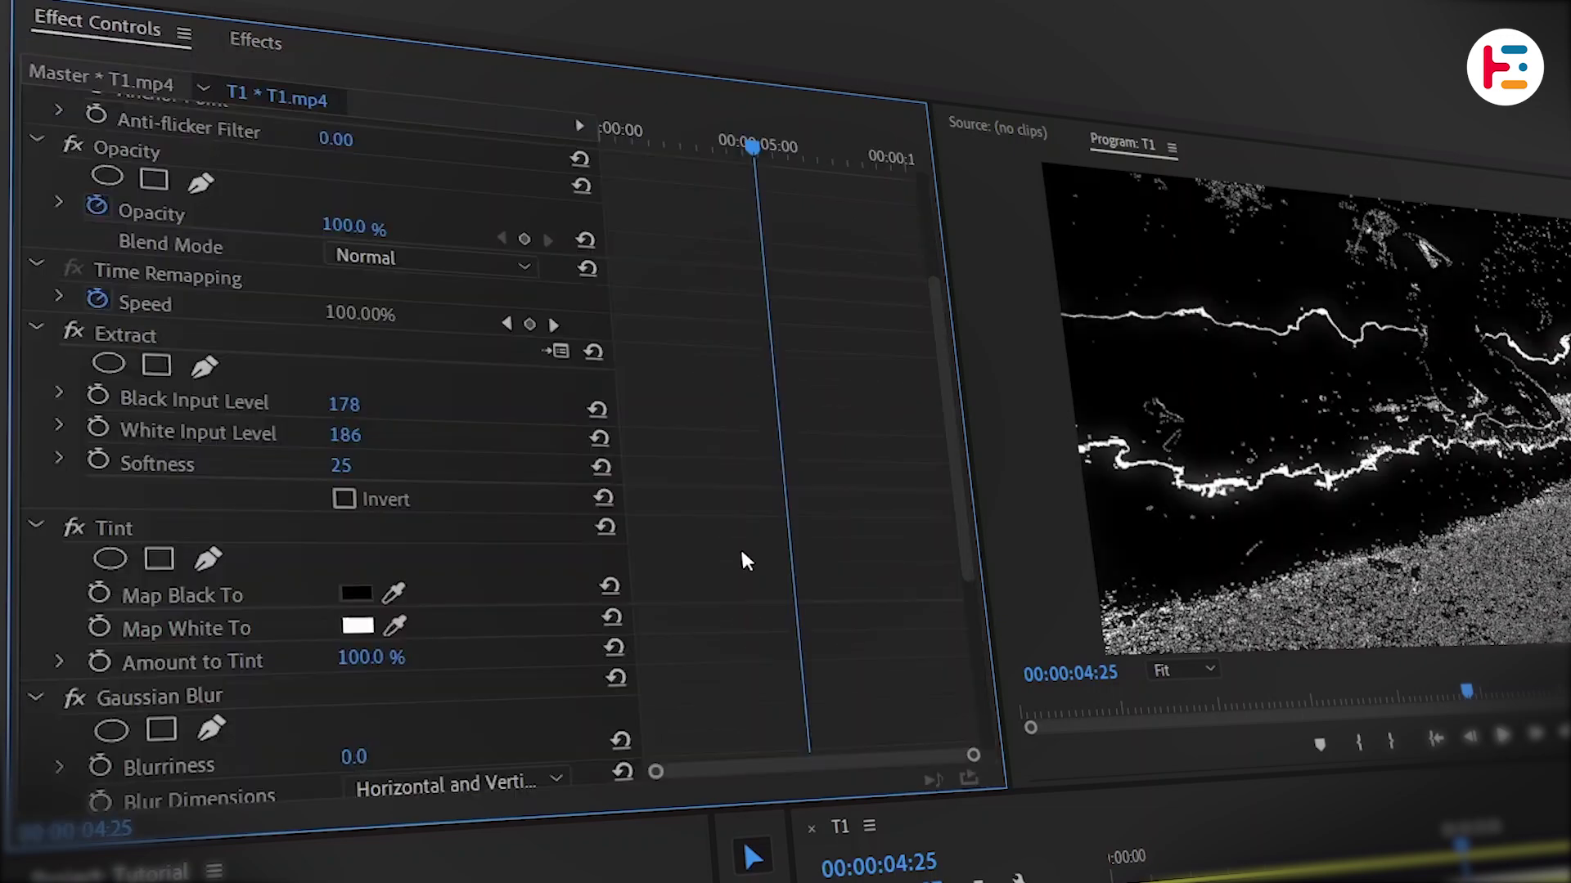
Set Tint's Map White To cyan and Gaussian Blur's Blurriness to 2.0
{"action": "scroll", "coordinate": [739, 546], "scroll_direction": "down", "scroll_amount": 5}
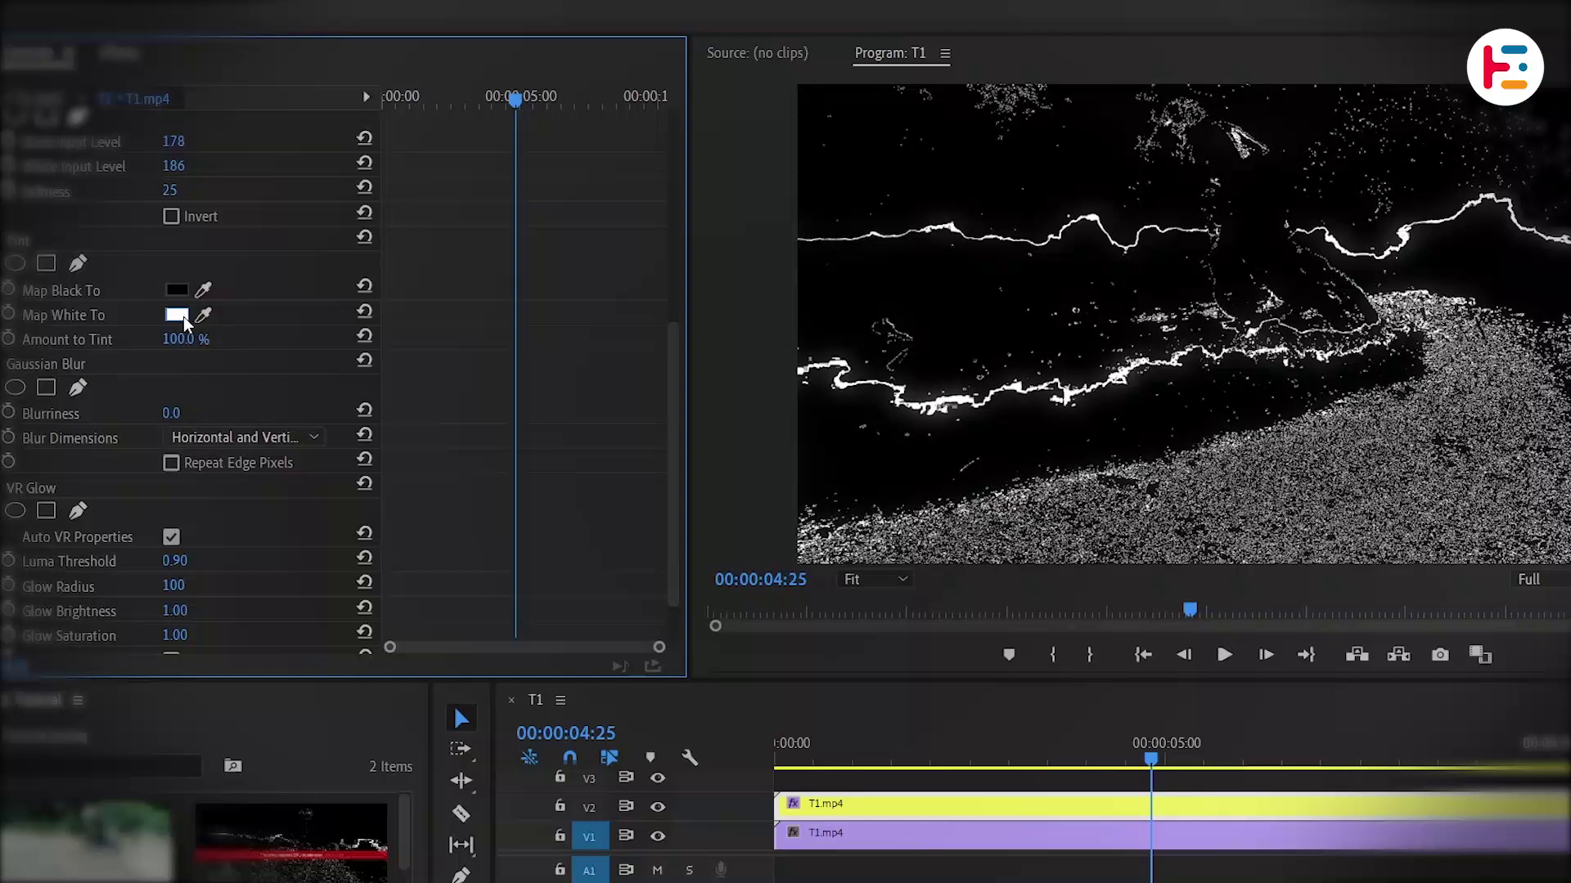
{"action": "left_click", "coordinate": [185, 319]}
{"action": "left_click", "coordinate": [985, 555]}
{"action": "left_click", "coordinate": [941, 432]}
{"action": "left_click", "coordinate": [1178, 396]}
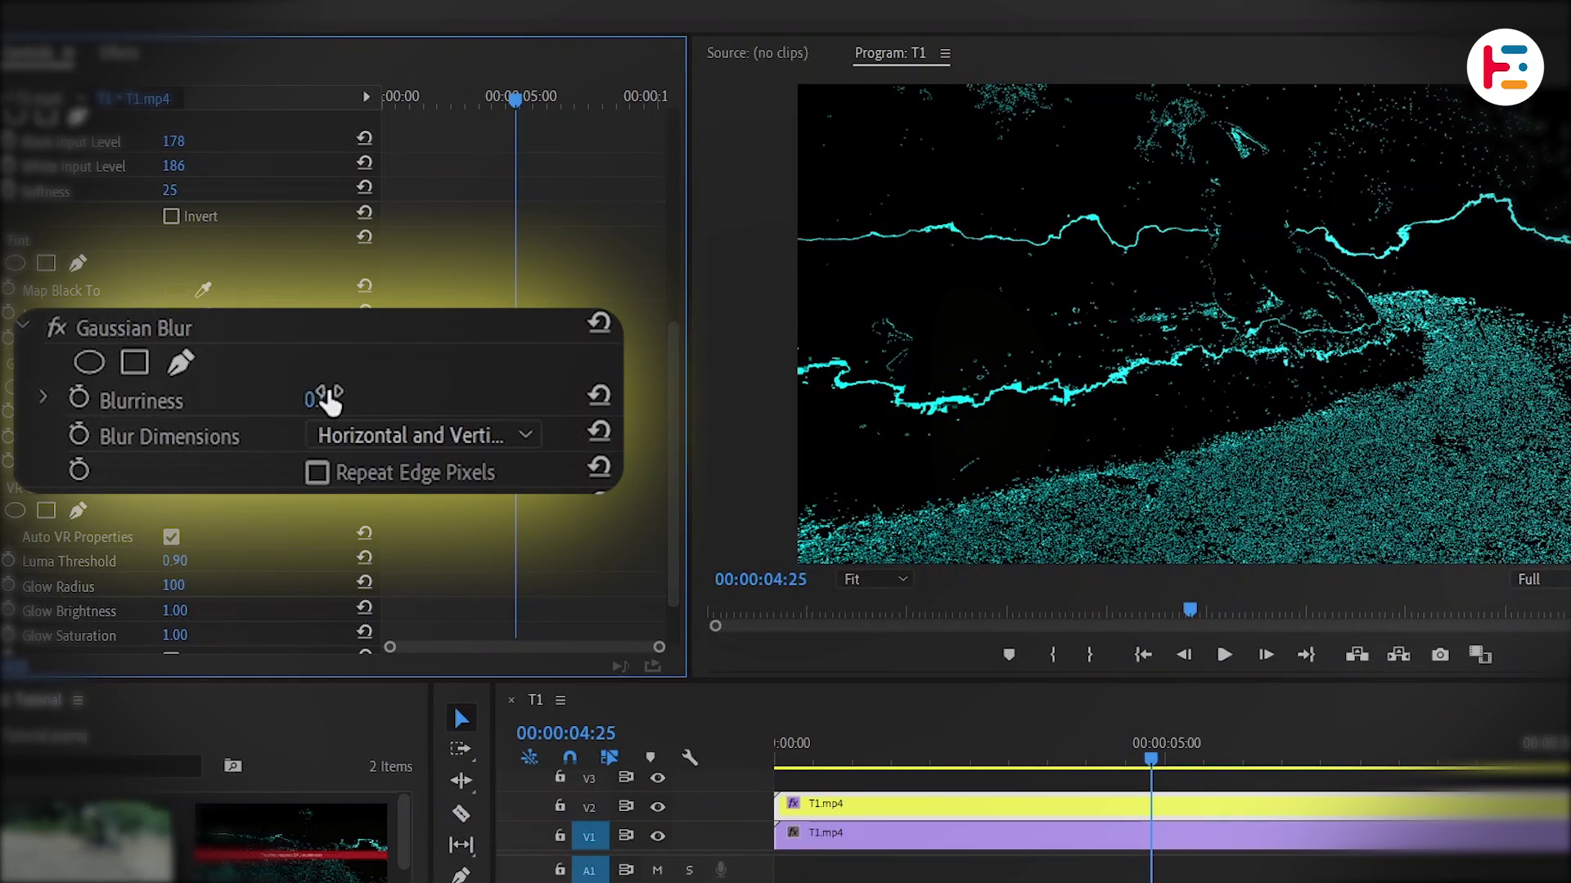
{"action": "type", "text": "2"}
{"action": "key", "text": "Return"}
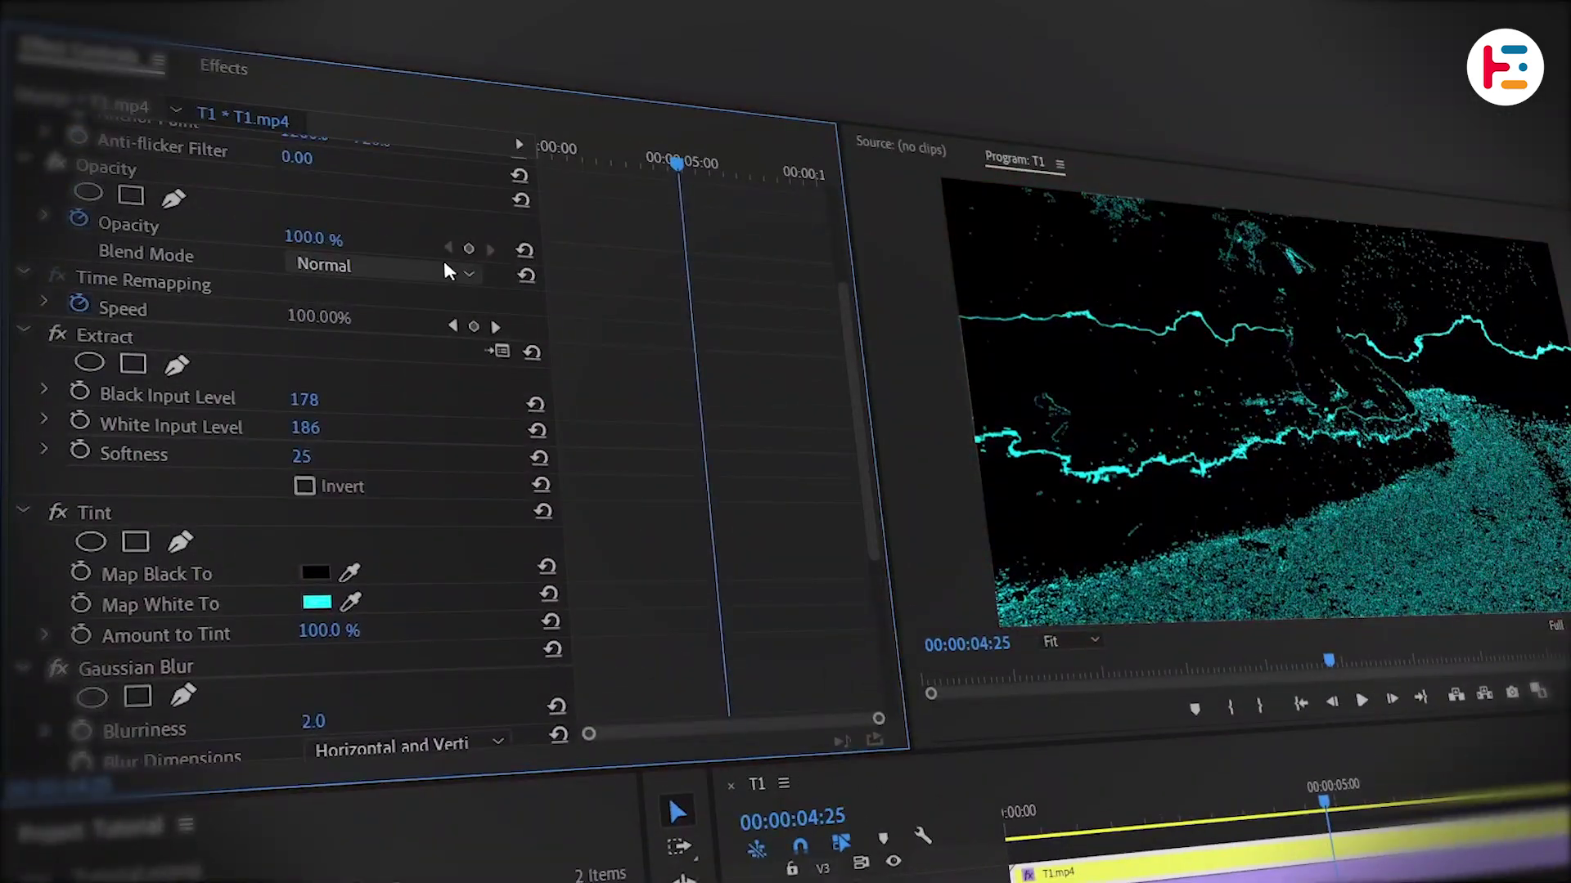
Set the V2 copy's Opacity blend mode to Screen and delete its Tint effect
{"action": "left_click", "coordinate": [443, 257]}
{"action": "left_click", "coordinate": [447, 535]}
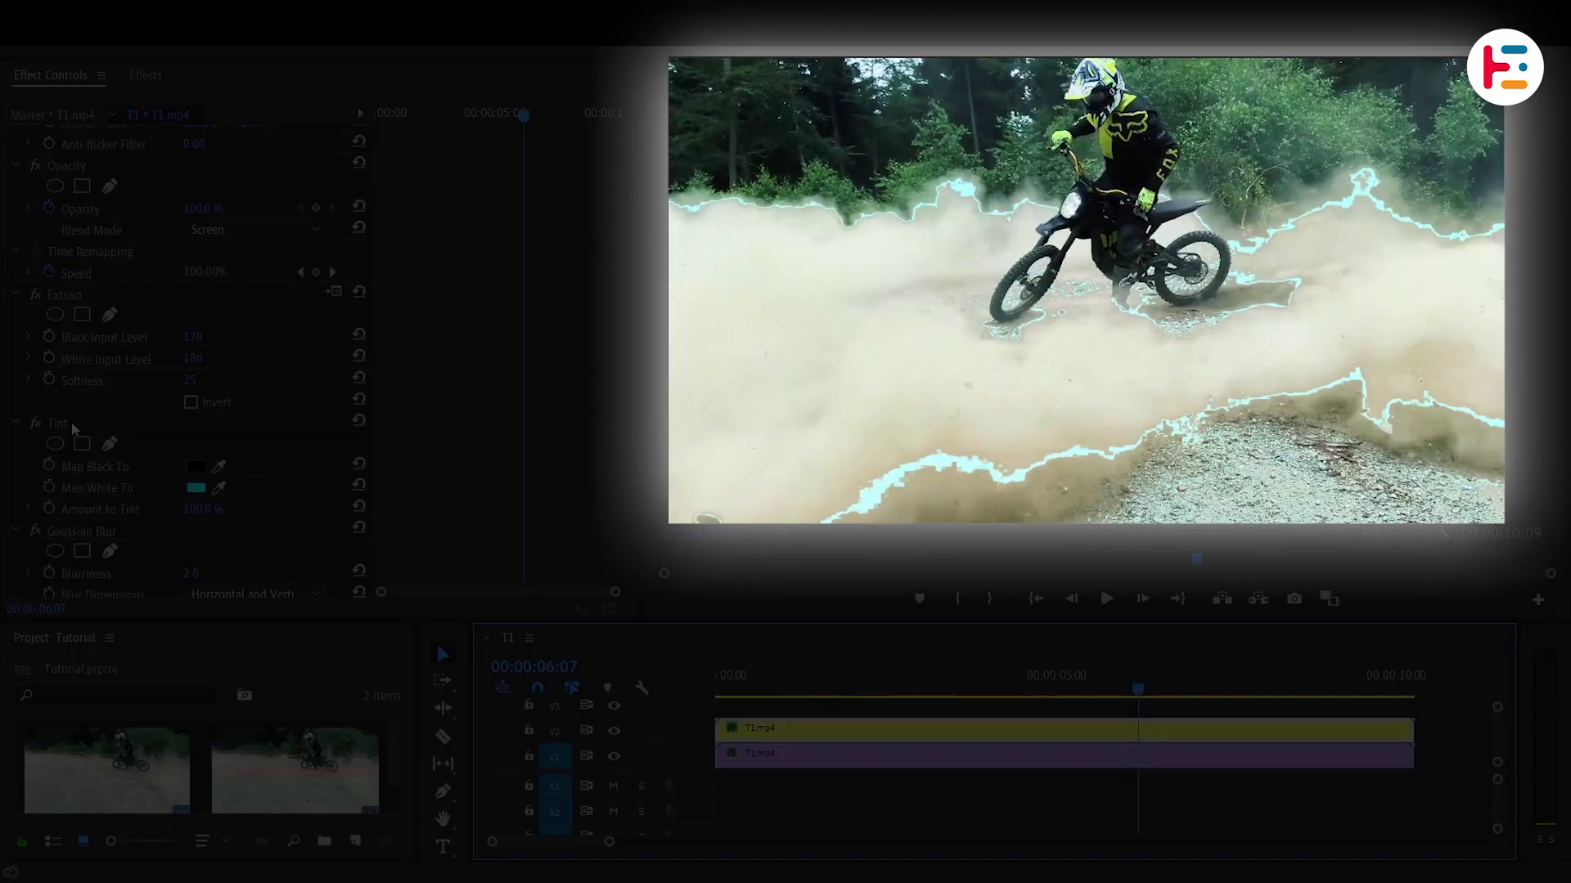
{"action": "left_click", "coordinate": [67, 421]}
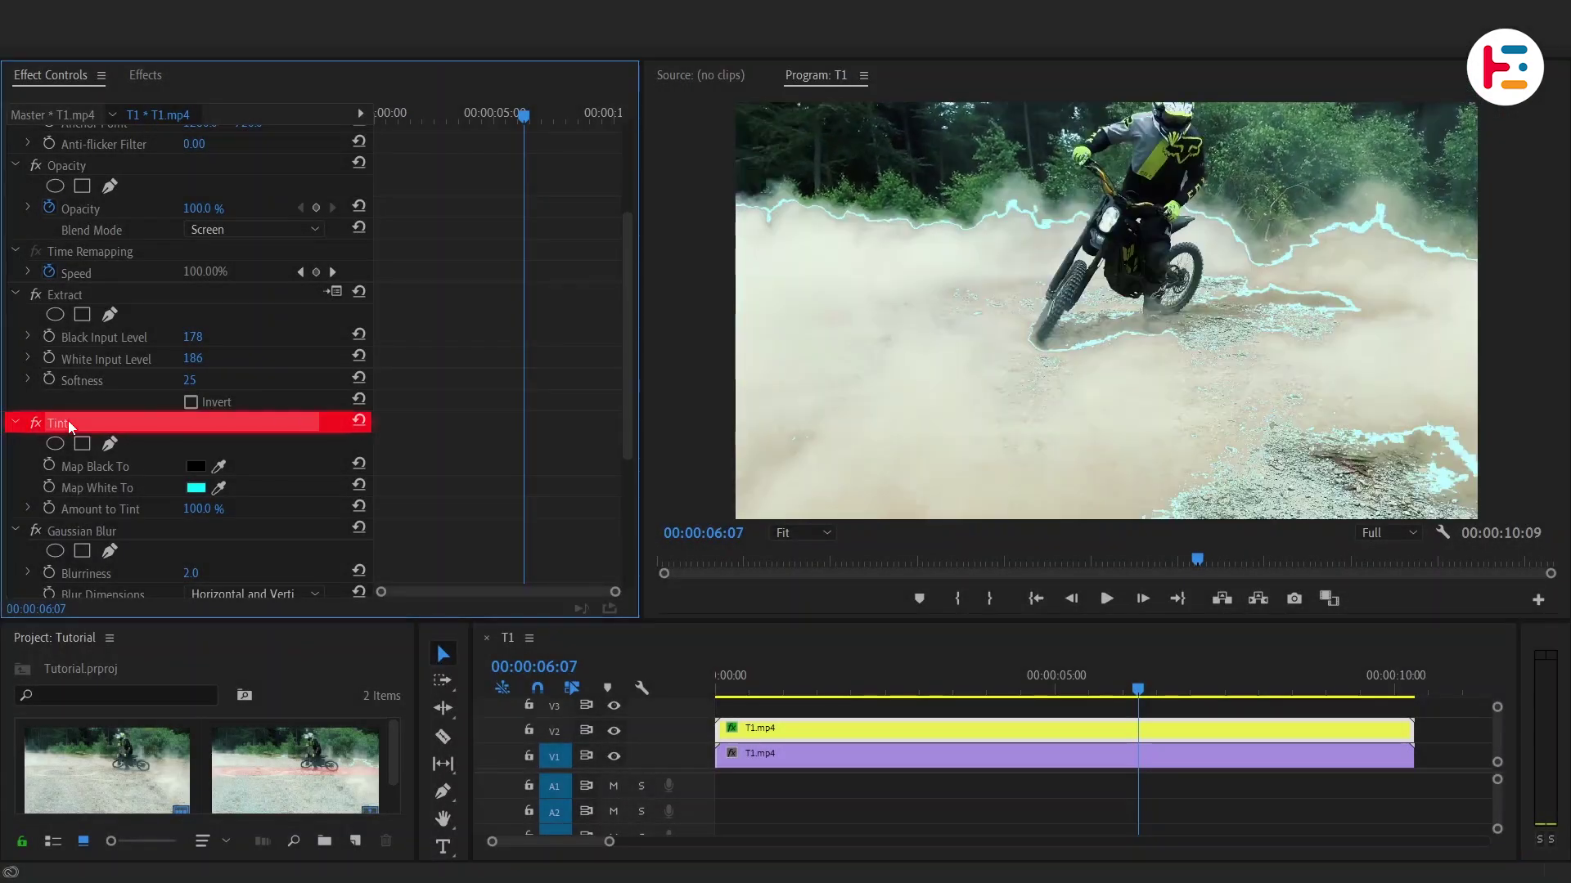
{"action": "key", "text": "Delete"}
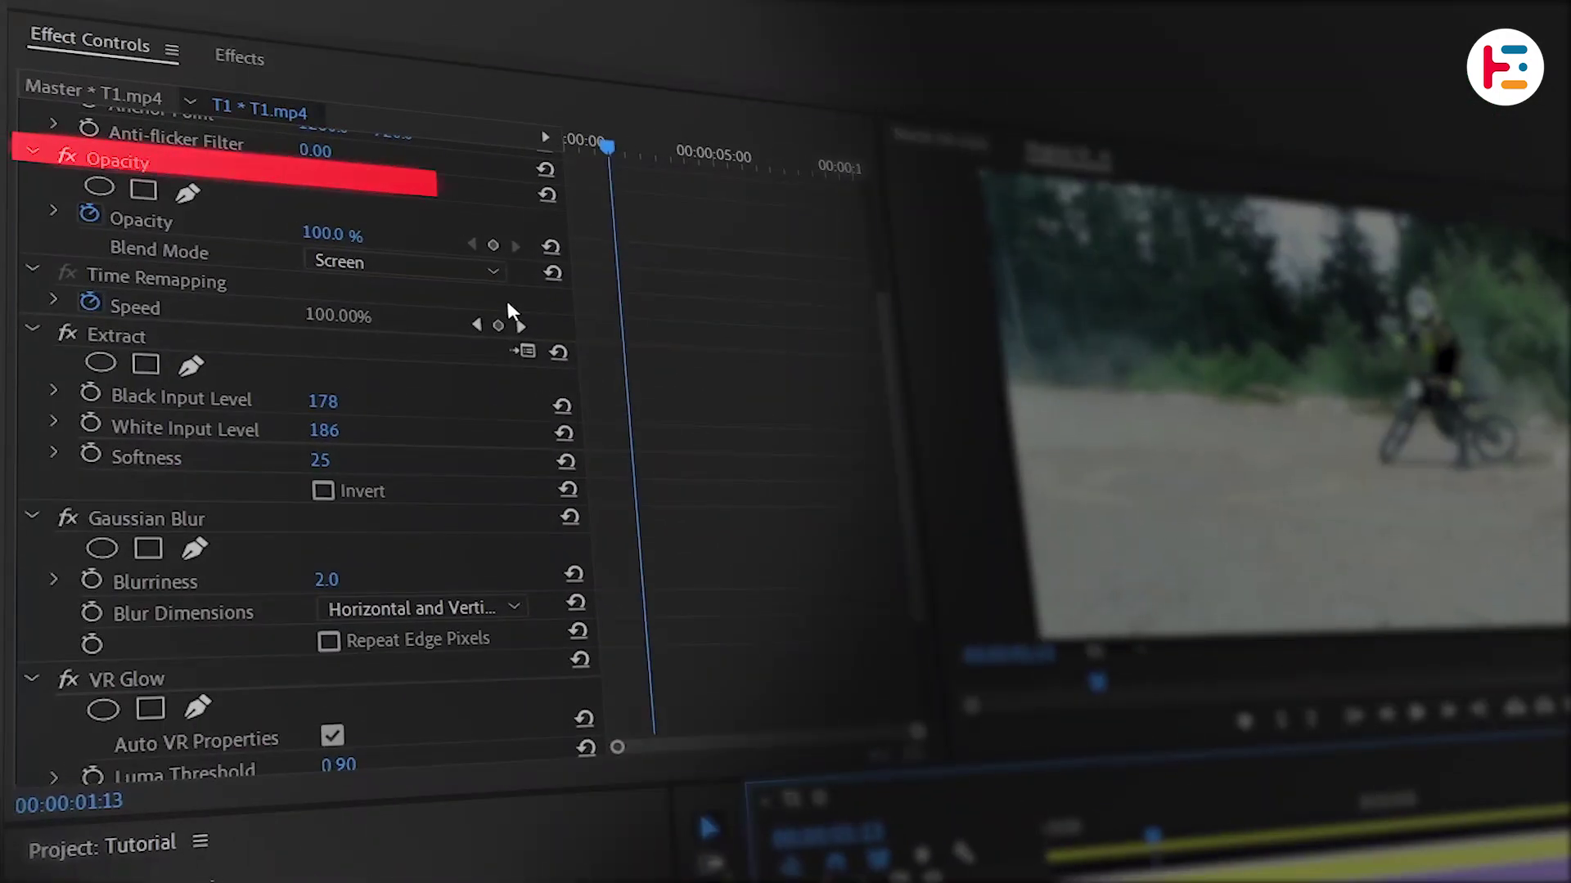
Draw an ellipse opacity mask with feather 75 around the rider and rear wheel, and set a Mask Path keyframe
{"action": "left_click", "coordinate": [100, 187]}
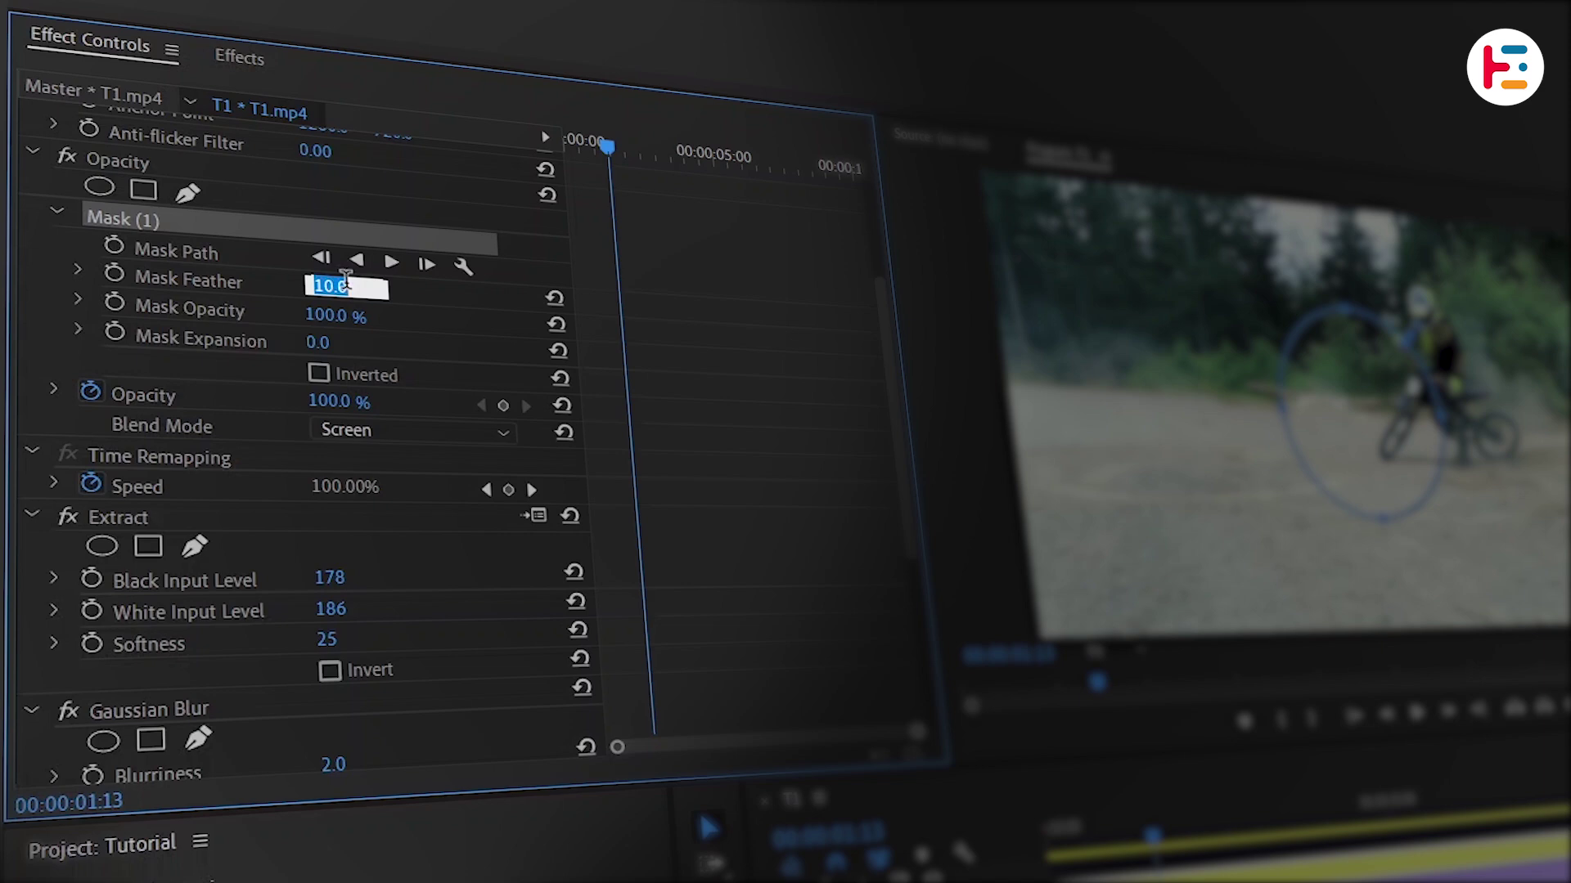
{"action": "type", "text": "75"}
{"action": "key", "text": "Return"}
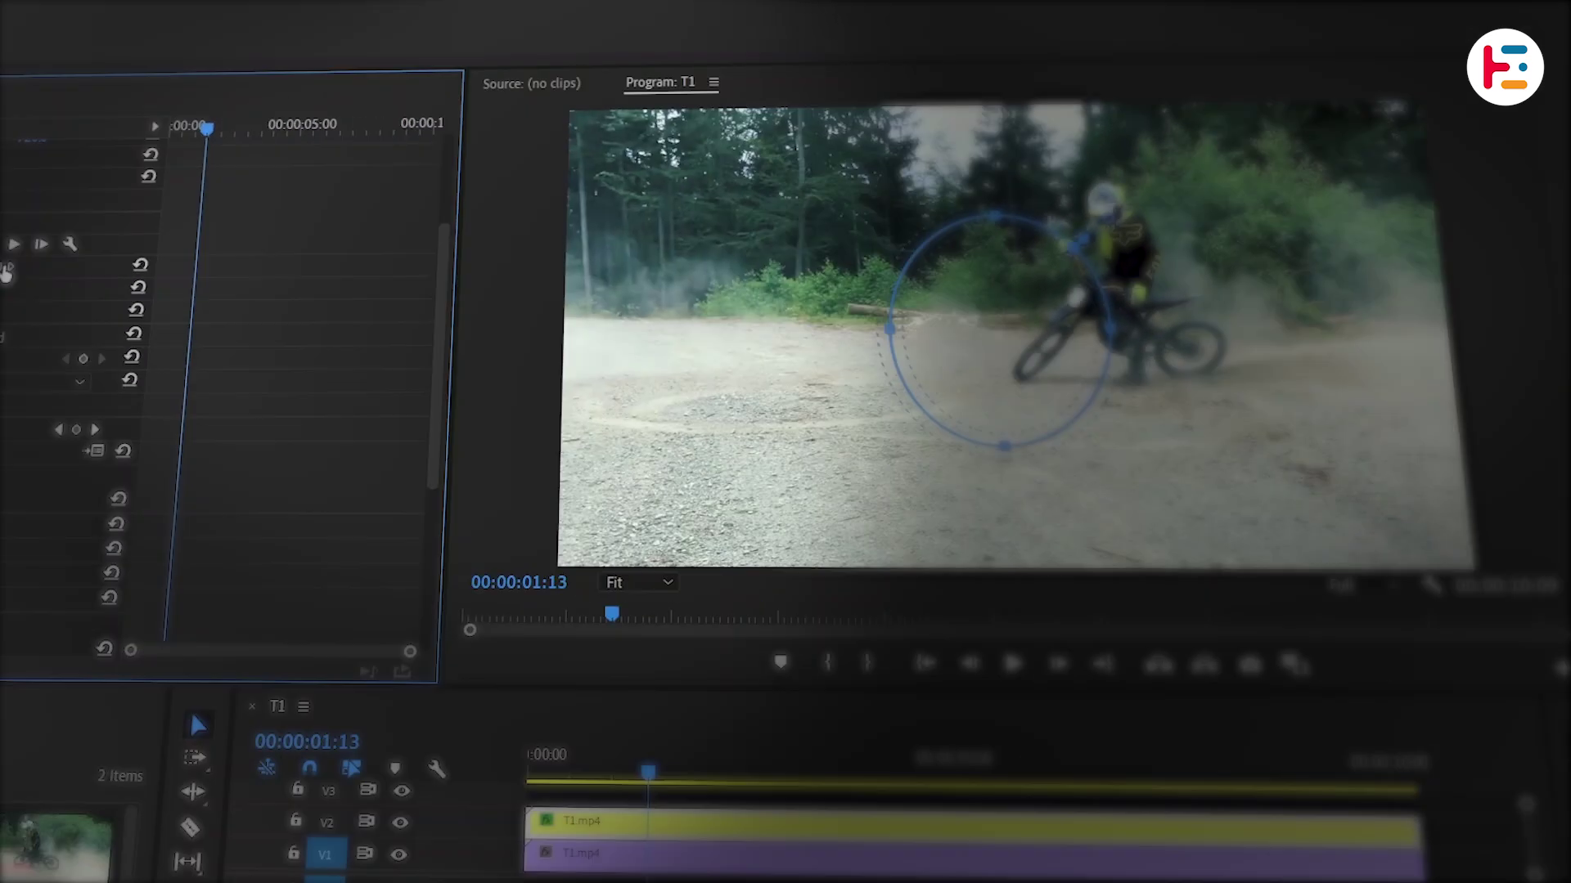
{"action": "left_click_drag", "start_coordinate": [777, 315], "coordinate": [1010, 316]}
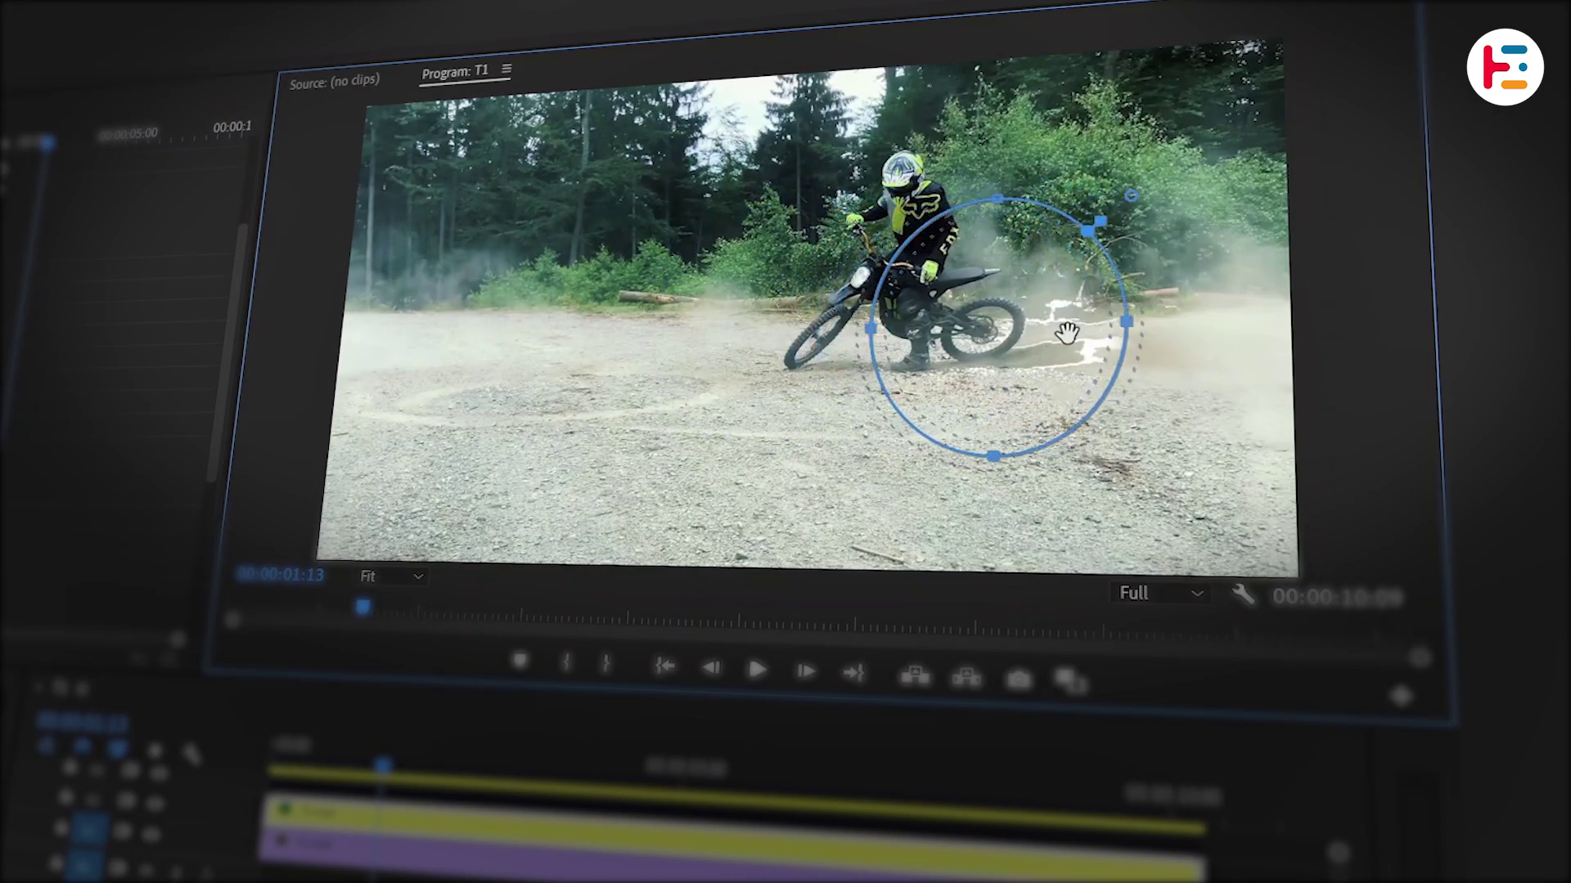
{"action": "left_click_drag", "start_coordinate": [1093, 217], "coordinate": [1095, 281]}
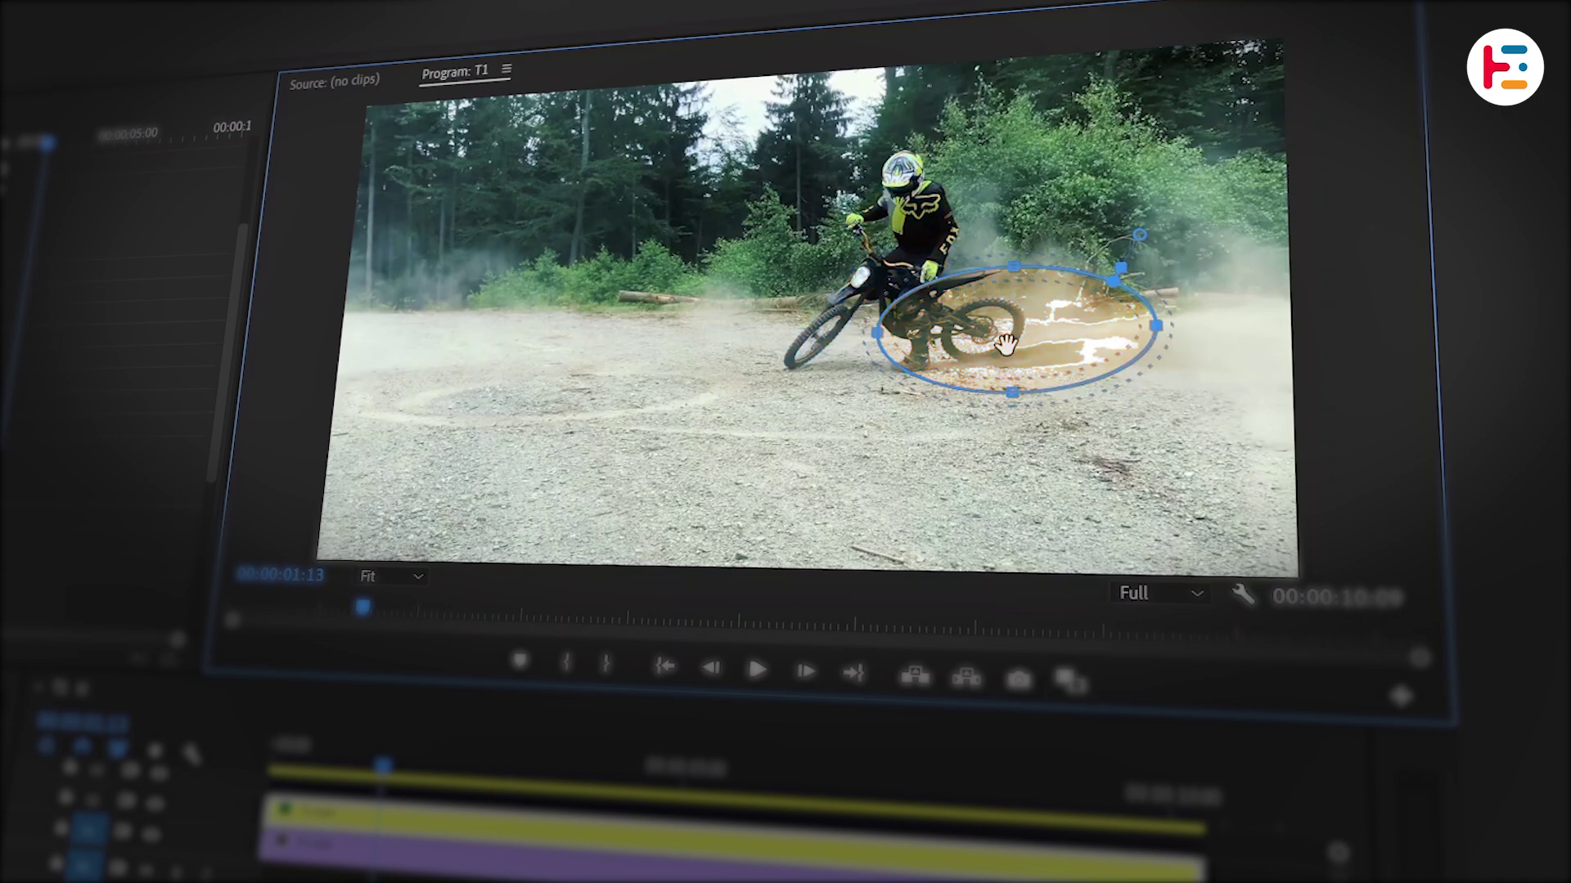
{"action": "left_click_drag", "start_coordinate": [1005, 346], "coordinate": [1014, 345]}
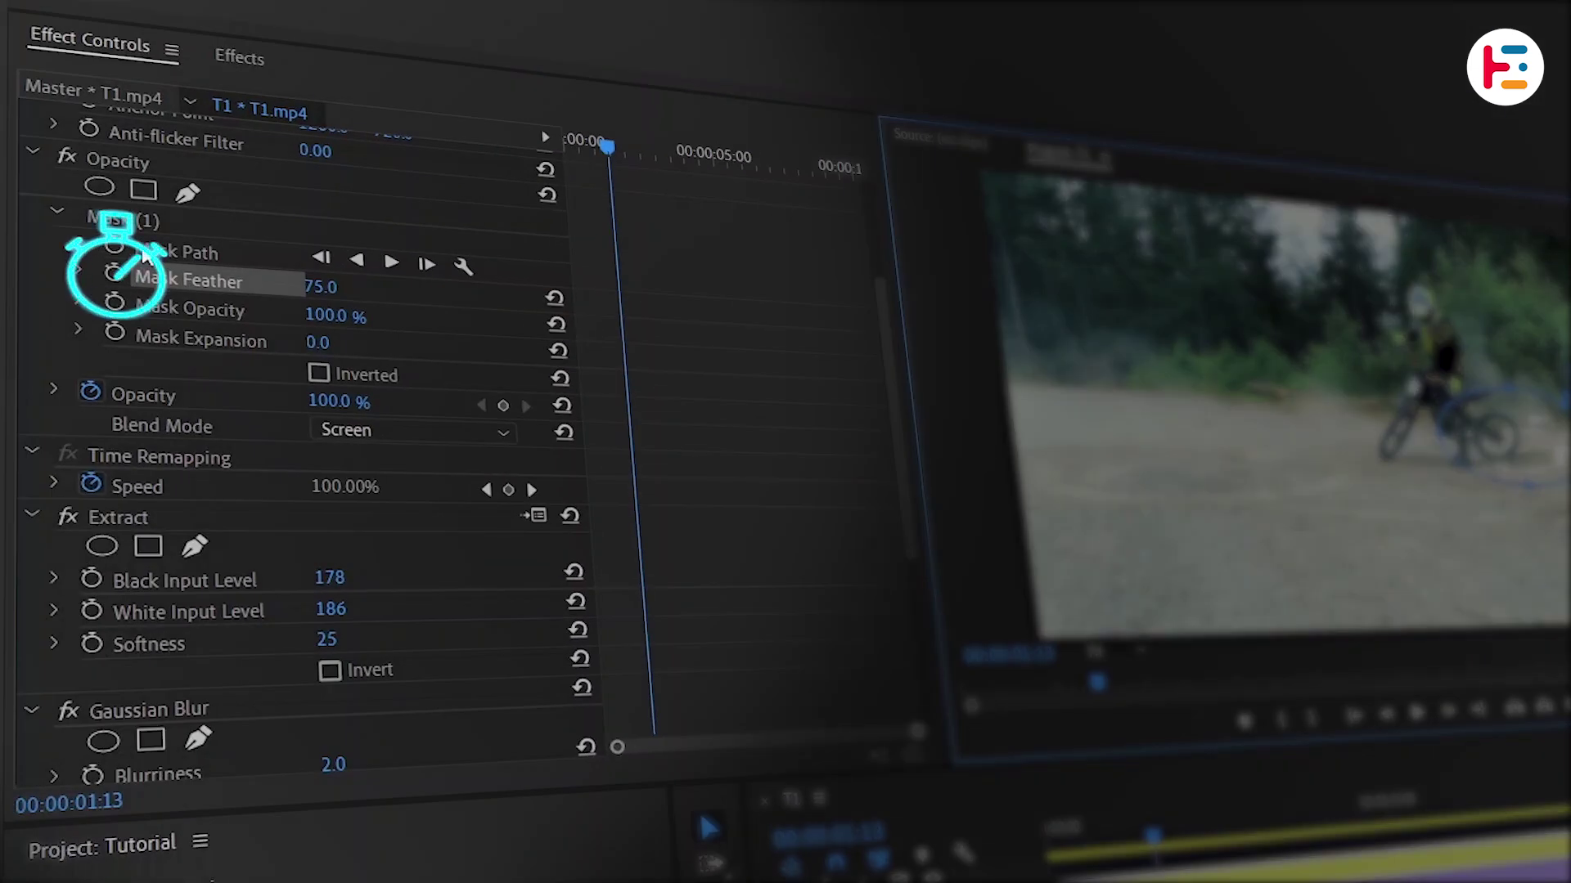
{"action": "left_click", "coordinate": [115, 245]}
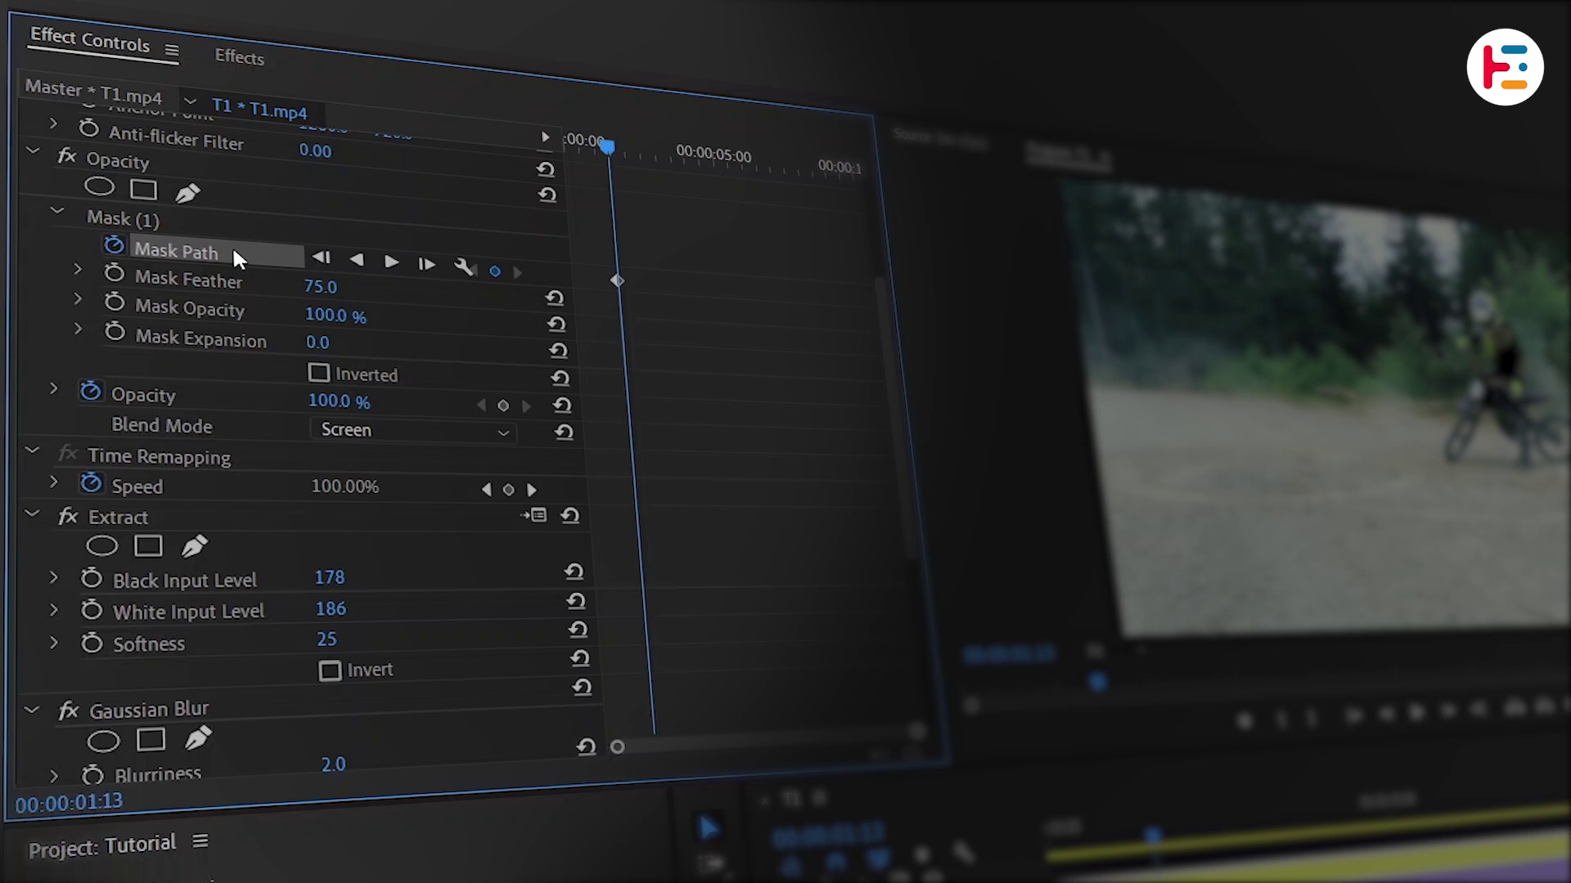
{"action": "left_click", "coordinate": [153, 218]}
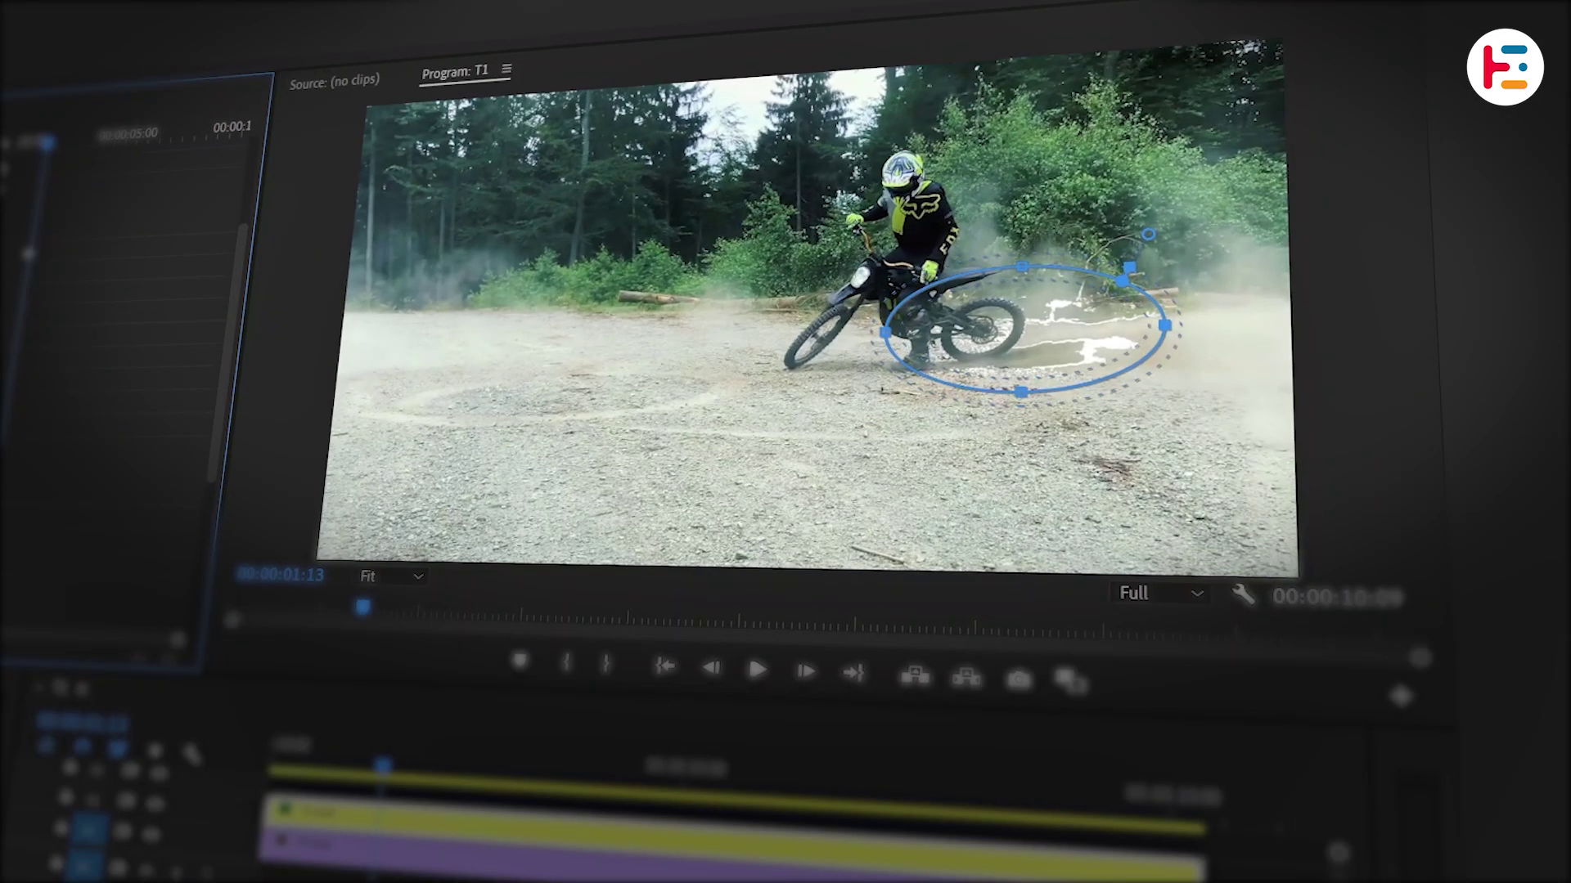
Step forward and reshape the mask at each point, stretching it over the widening dust cloud
{"action": "key", "text": "Right"}
{"action": "key", "text": "Right"}
{"action": "key", "text": "Right"}
{"action": "key", "text": "Right"}
{"action": "key", "text": "Right"}
{"action": "key", "text": "Right"}
{"action": "key", "text": "Right"}
{"action": "key", "text": "Right"}
{"action": "left_click_drag", "start_coordinate": [884, 342], "coordinate": [808, 341]}
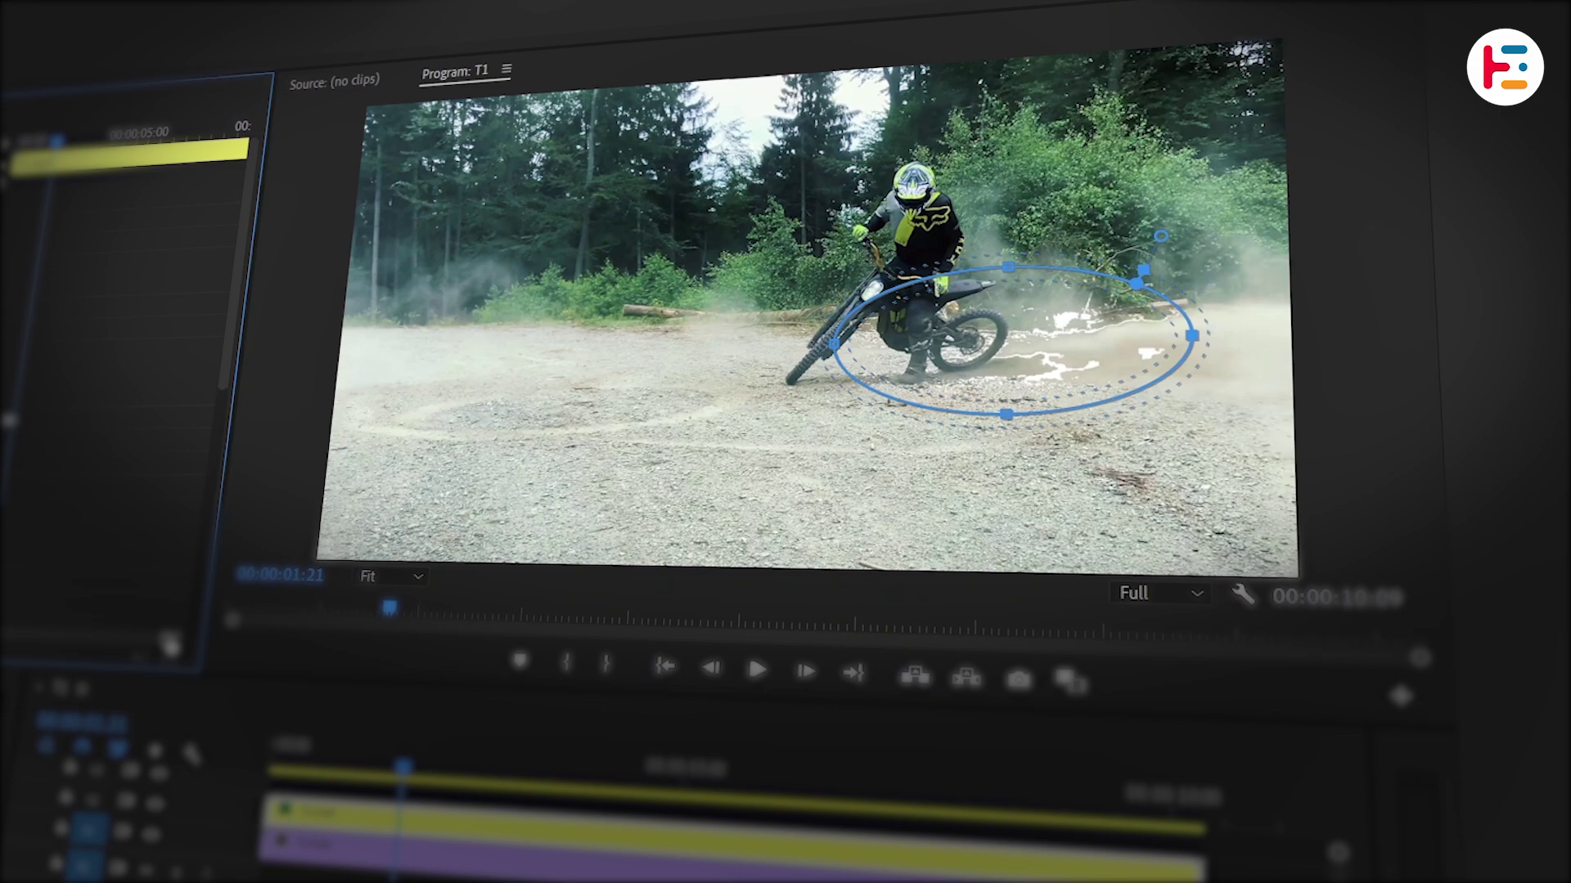
{"action": "key", "text": "Right"}
{"action": "key", "text": "Right"}
{"action": "key", "text": "Right"}
{"action": "key", "text": "space"}
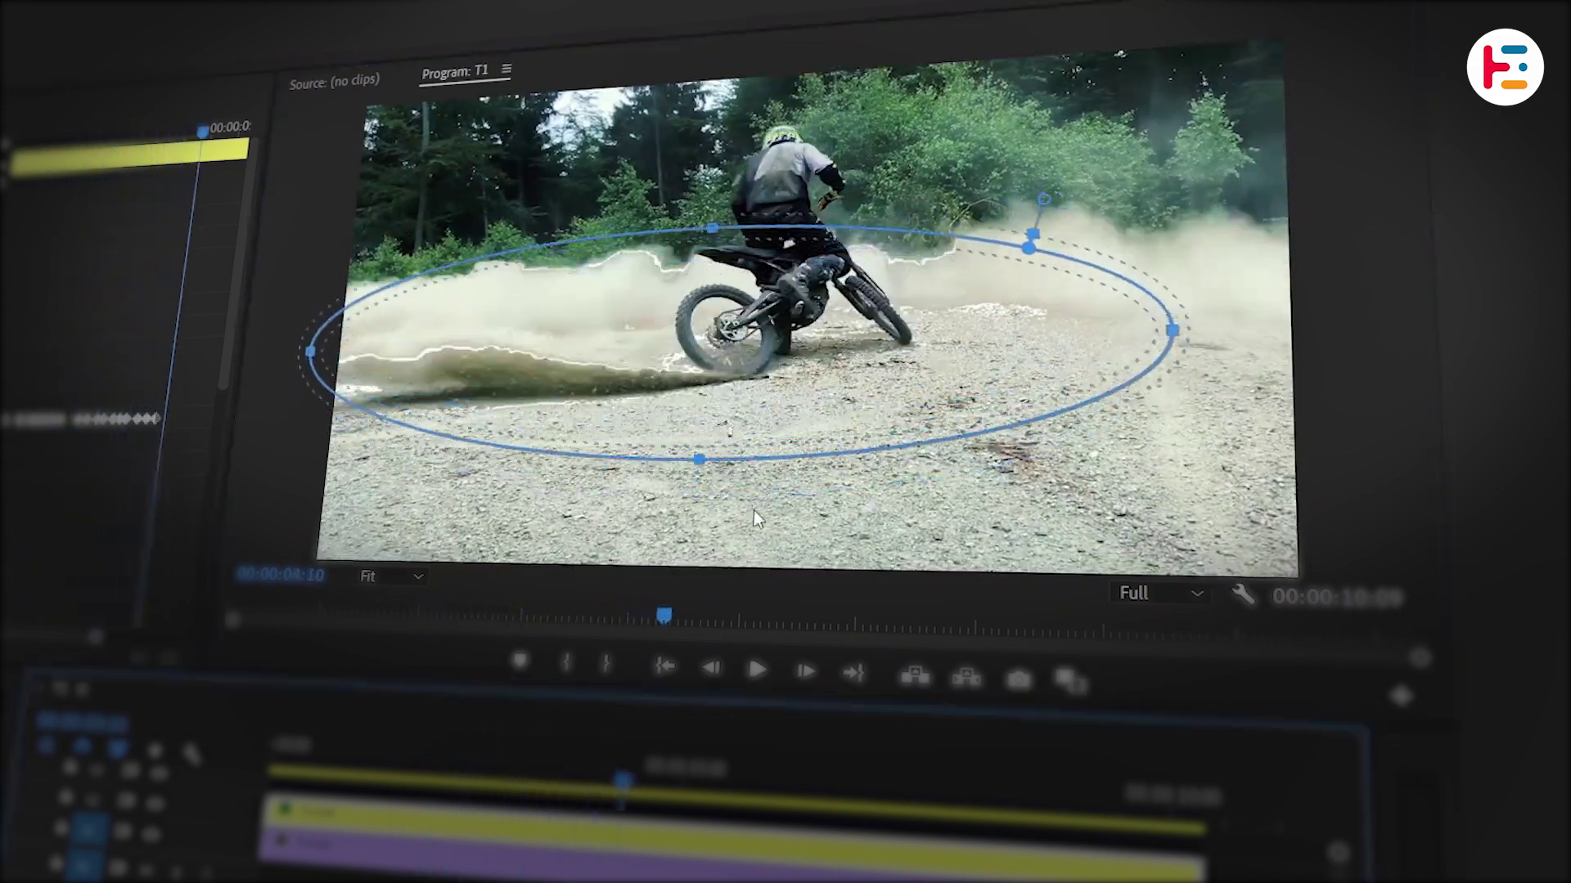
{"action": "left_click_drag", "start_coordinate": [1104, 361], "coordinate": [1217, 348]}
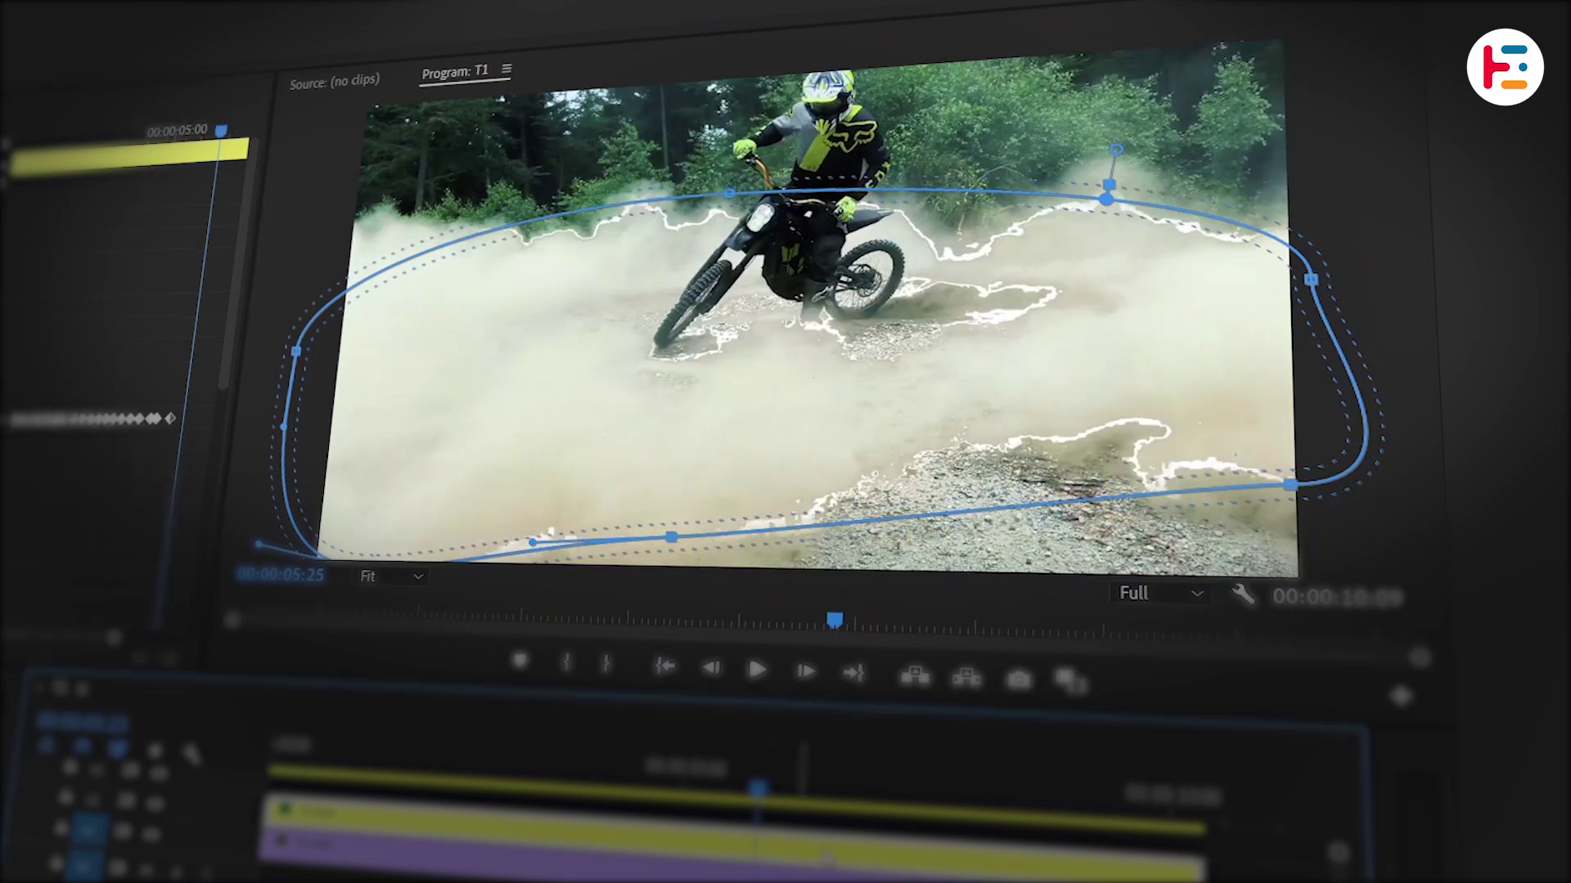
Cut the outline clip's end into one-frame slivers with seven Ctrl+K cuts, then add a sound effect to A1
{"action": "key", "text": "ctrl+k"}
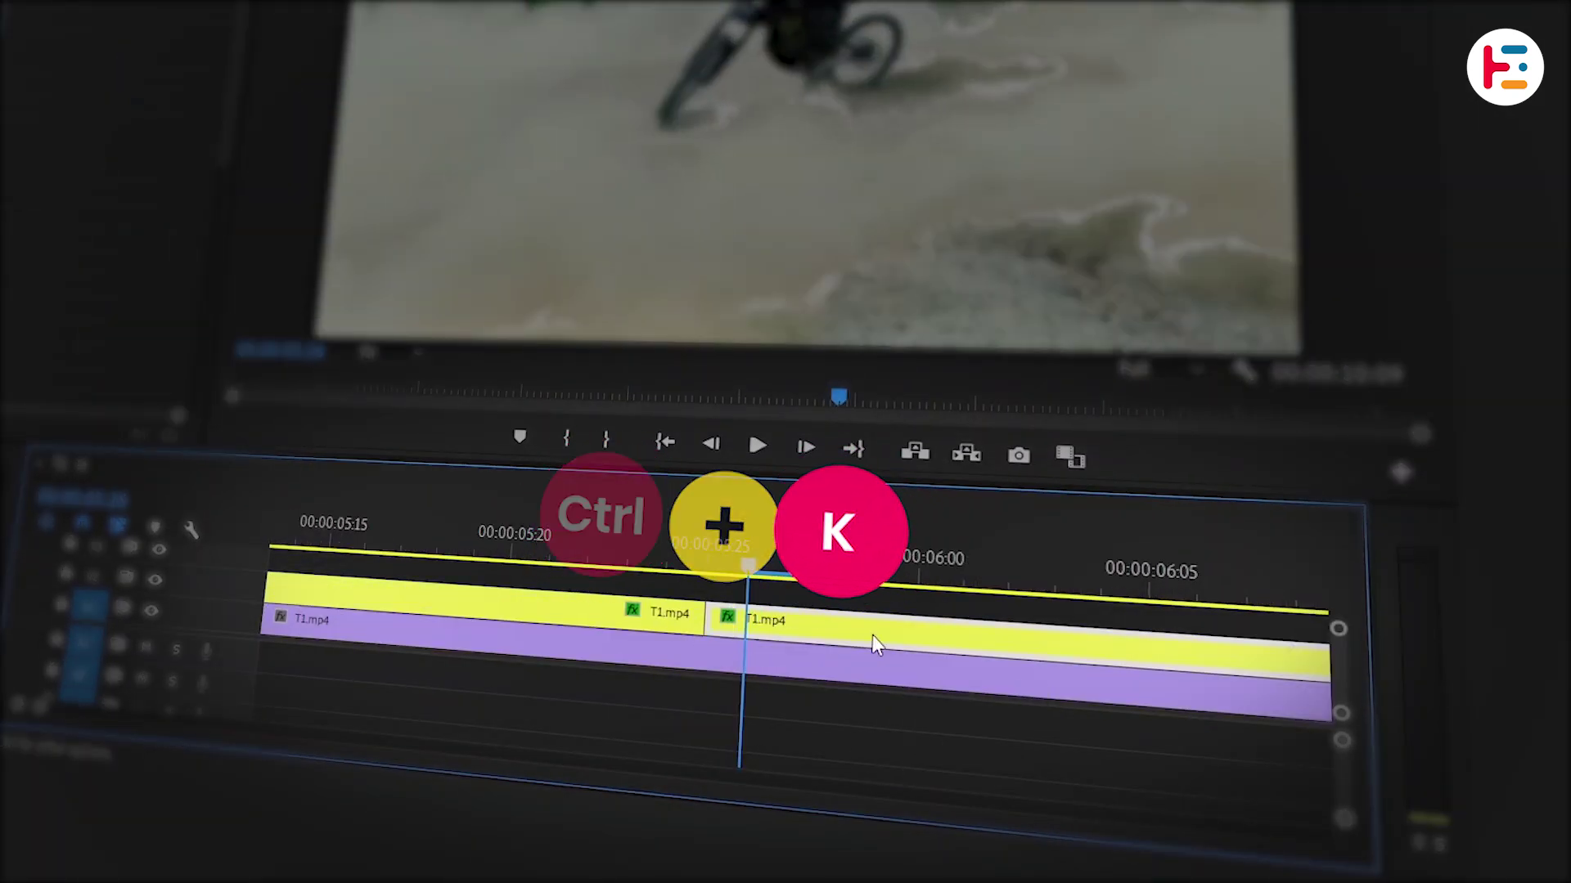
{"action": "key", "text": "Right"}
{"action": "key", "text": "ctrl+k"}
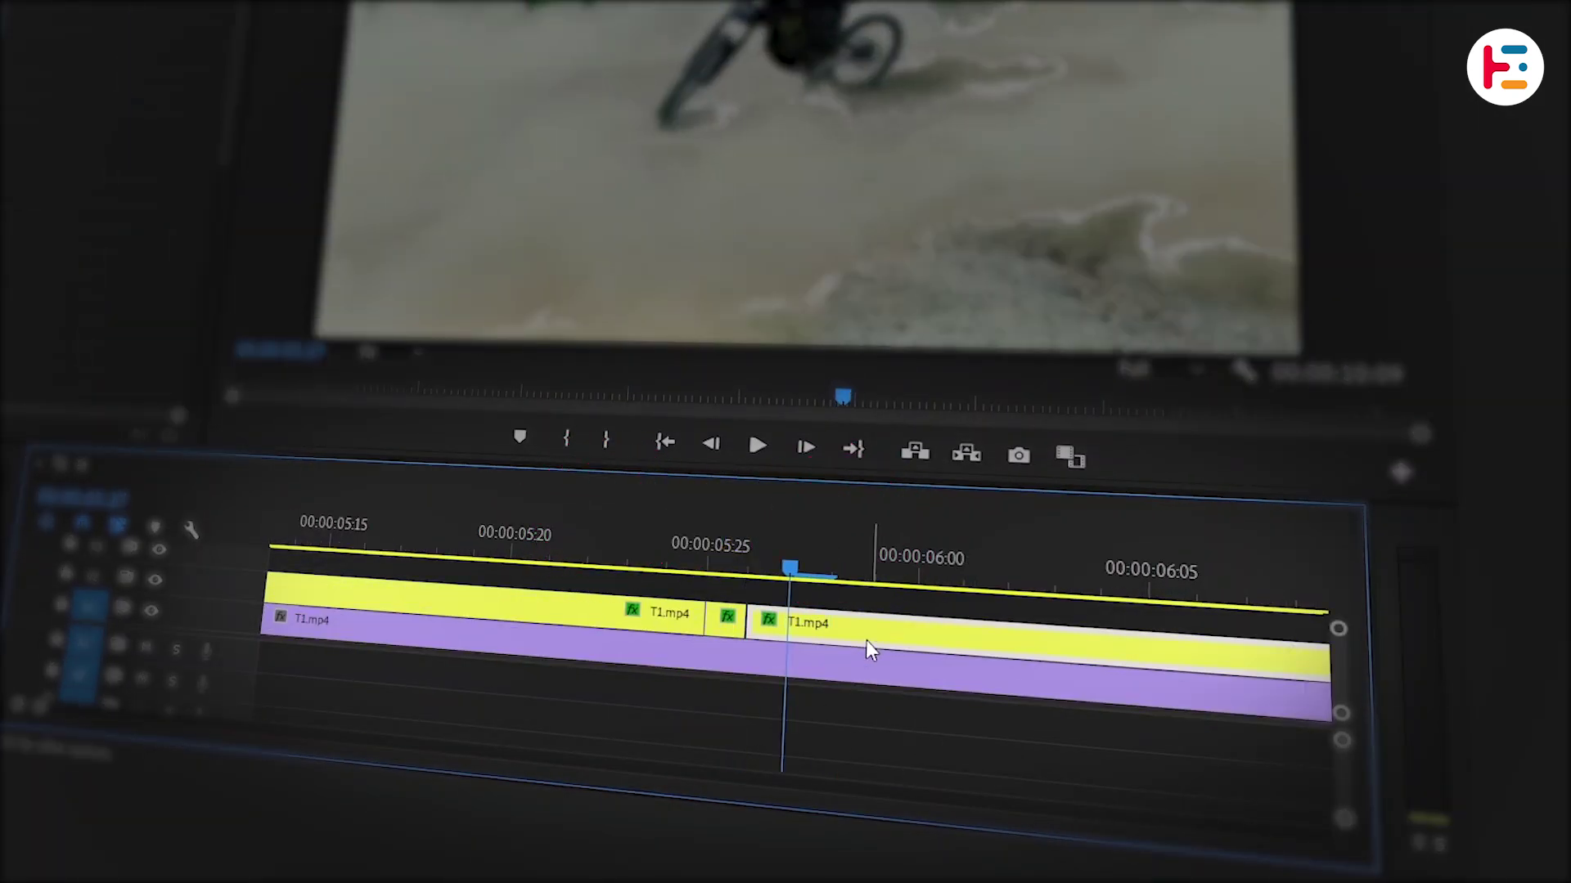
{"action": "key", "text": "Right"}
{"action": "key", "text": "ctrl+k"}
{"action": "key", "text": "Right"}
{"action": "key", "text": "ctrl+k"}
{"action": "key", "text": "Right"}
{"action": "key", "text": "ctrl+k"}
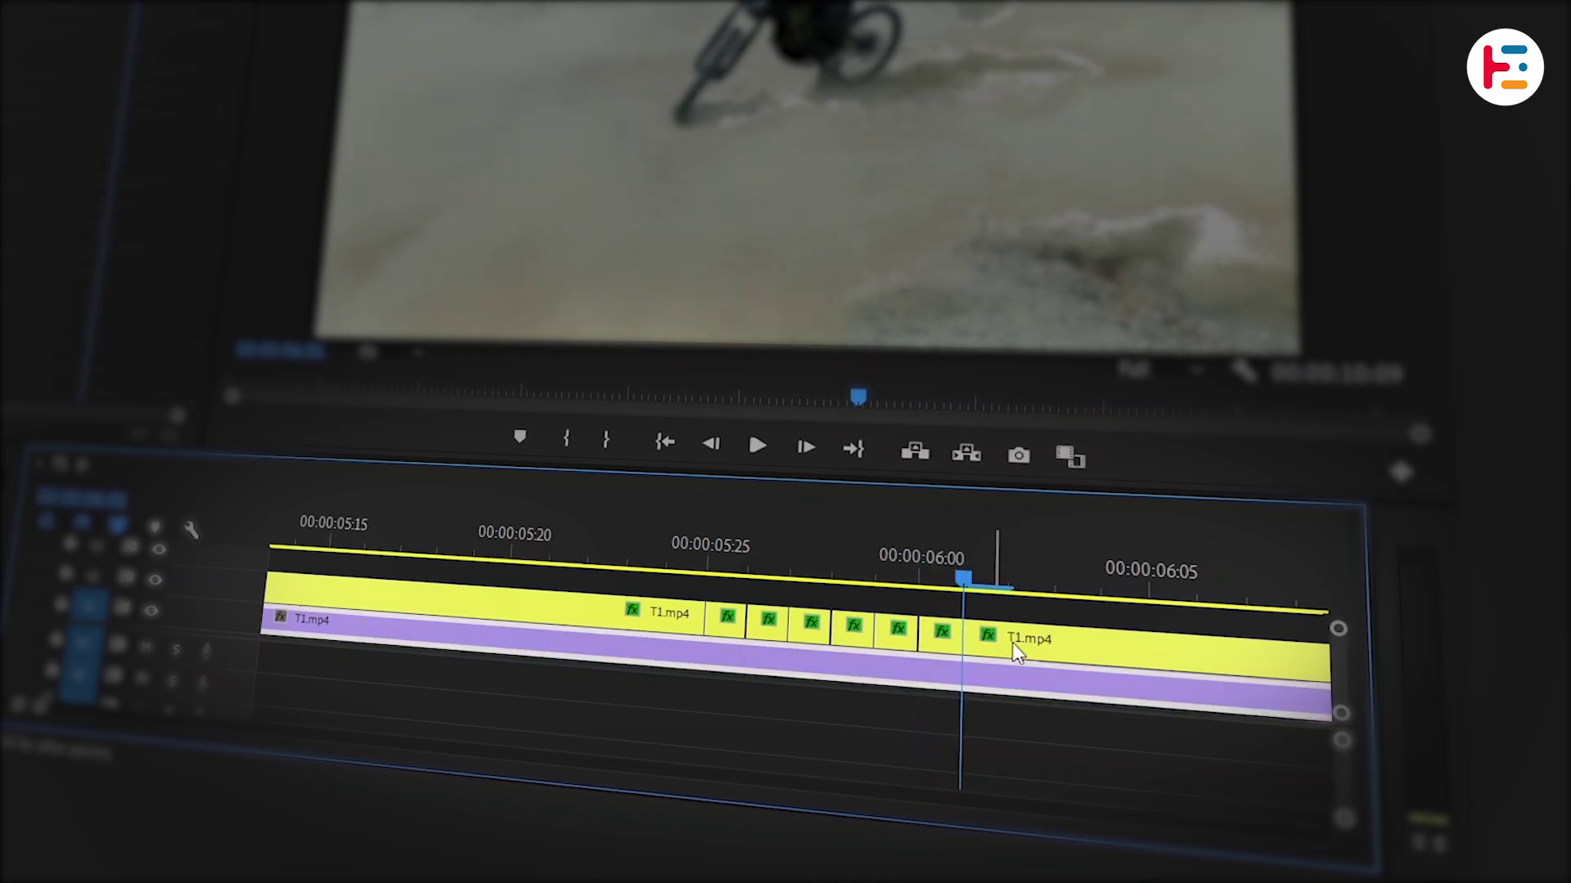
{"action": "key", "text": "Right"}
{"action": "key", "text": "ctrl+k"}
{"action": "key", "text": "Right"}
{"action": "key", "text": "ctrl+k"}
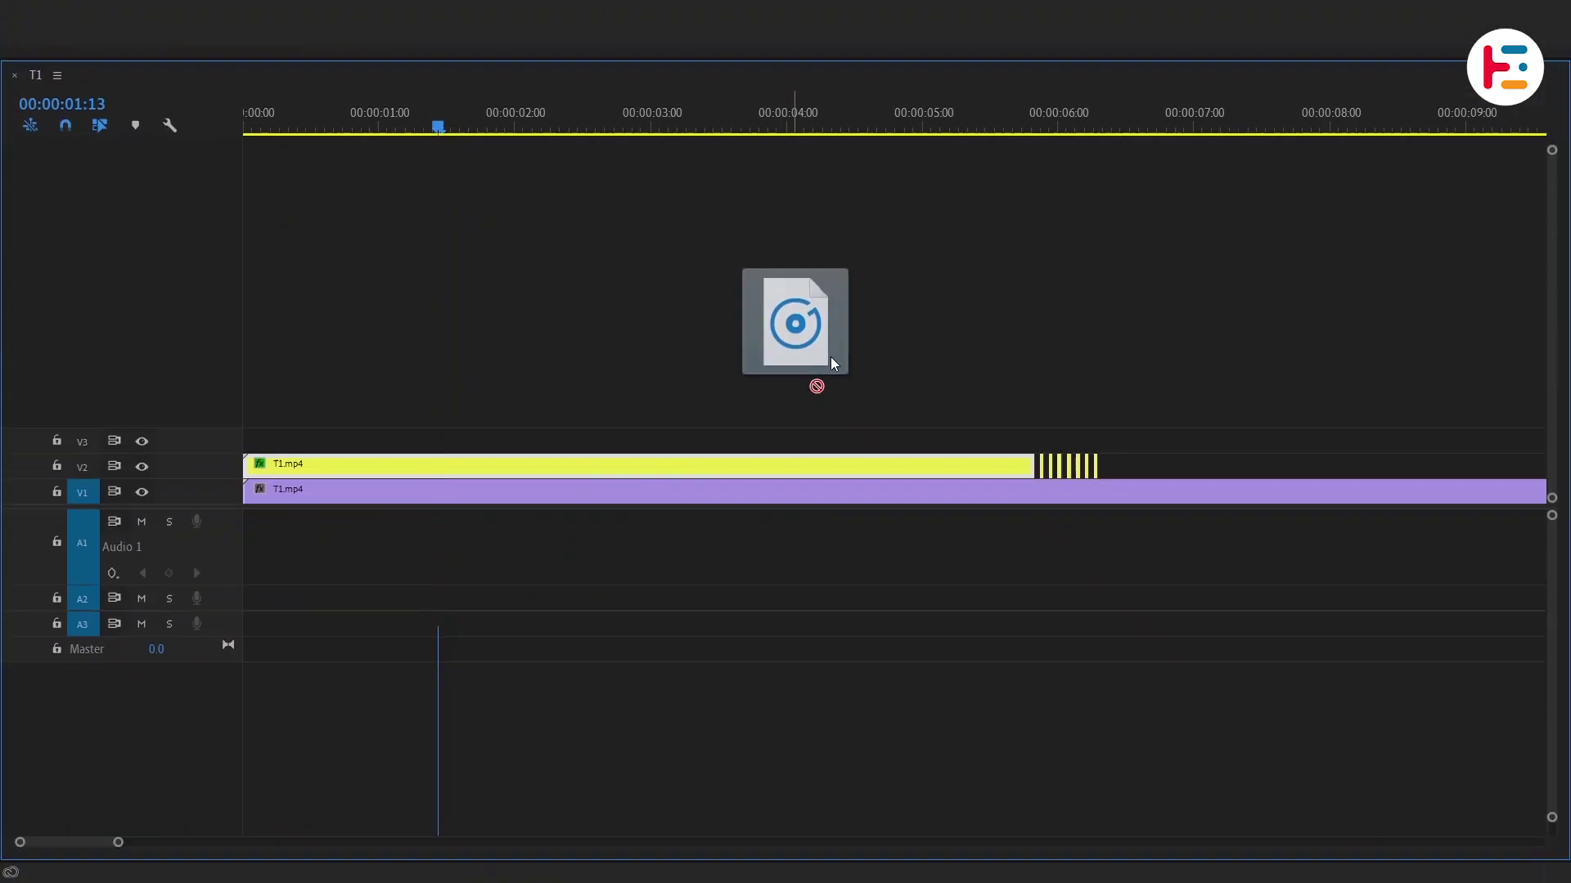
{"action": "left_click_drag", "start_coordinate": [831, 357], "coordinate": [491, 540]}
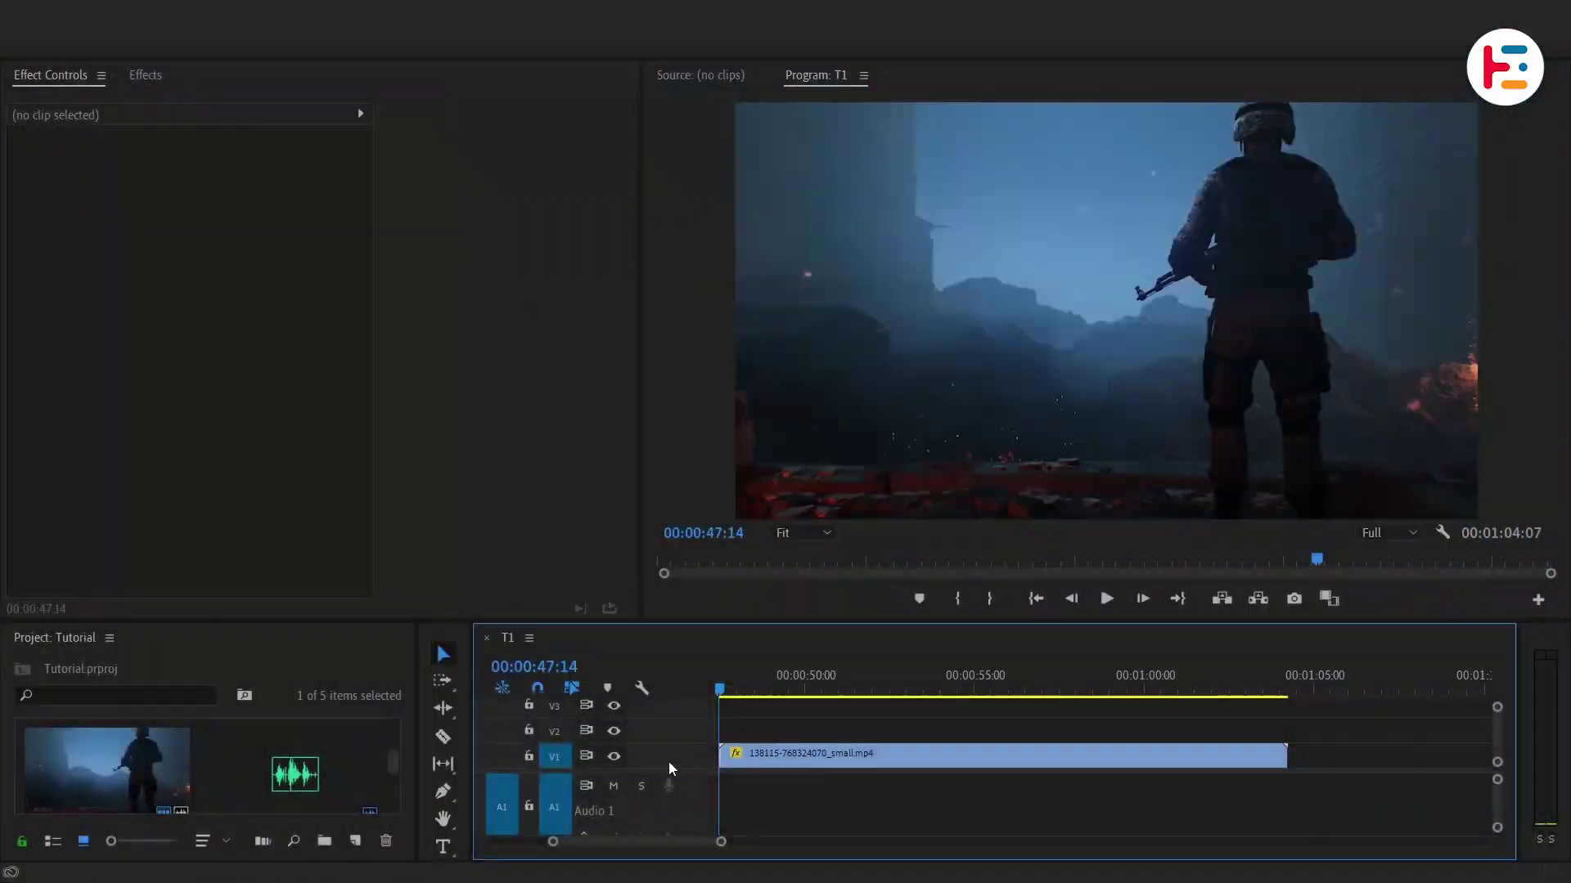
Duplicate the soldier clip onto V2 and apply Find Edges and VR Glow to the copy
{"action": "left_click", "coordinate": [831, 767]}
{"action": "left_click_drag", "start_coordinate": [831, 768], "coordinate": [851, 734]}
{"action": "left_click", "coordinate": [145, 76]}
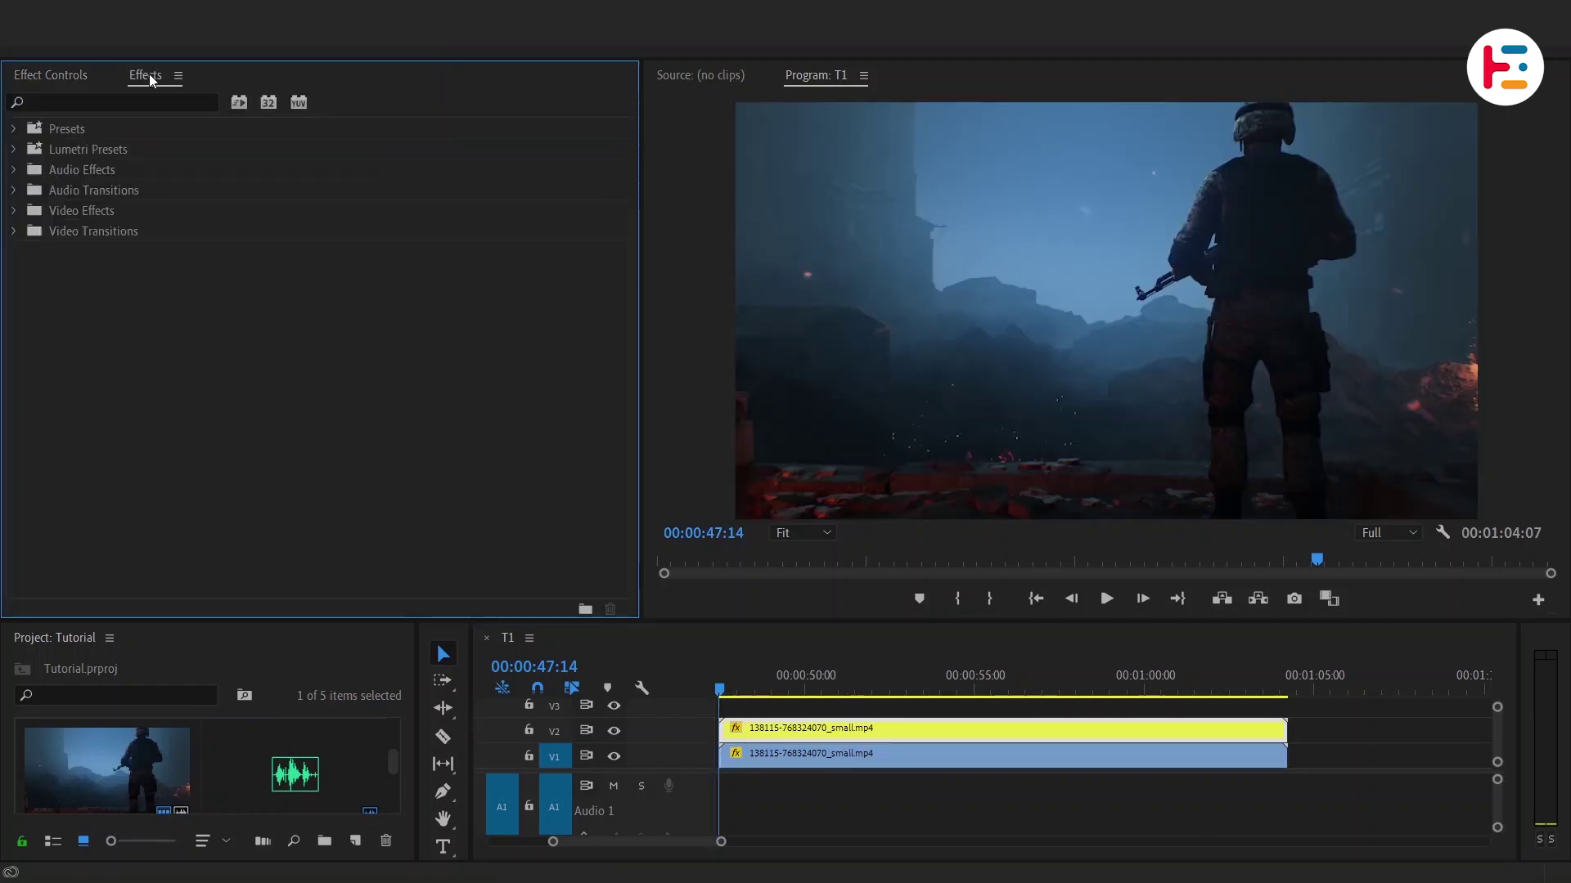
{"action": "type", "text": "find ed"}
{"action": "double_click", "coordinate": [119, 292]}
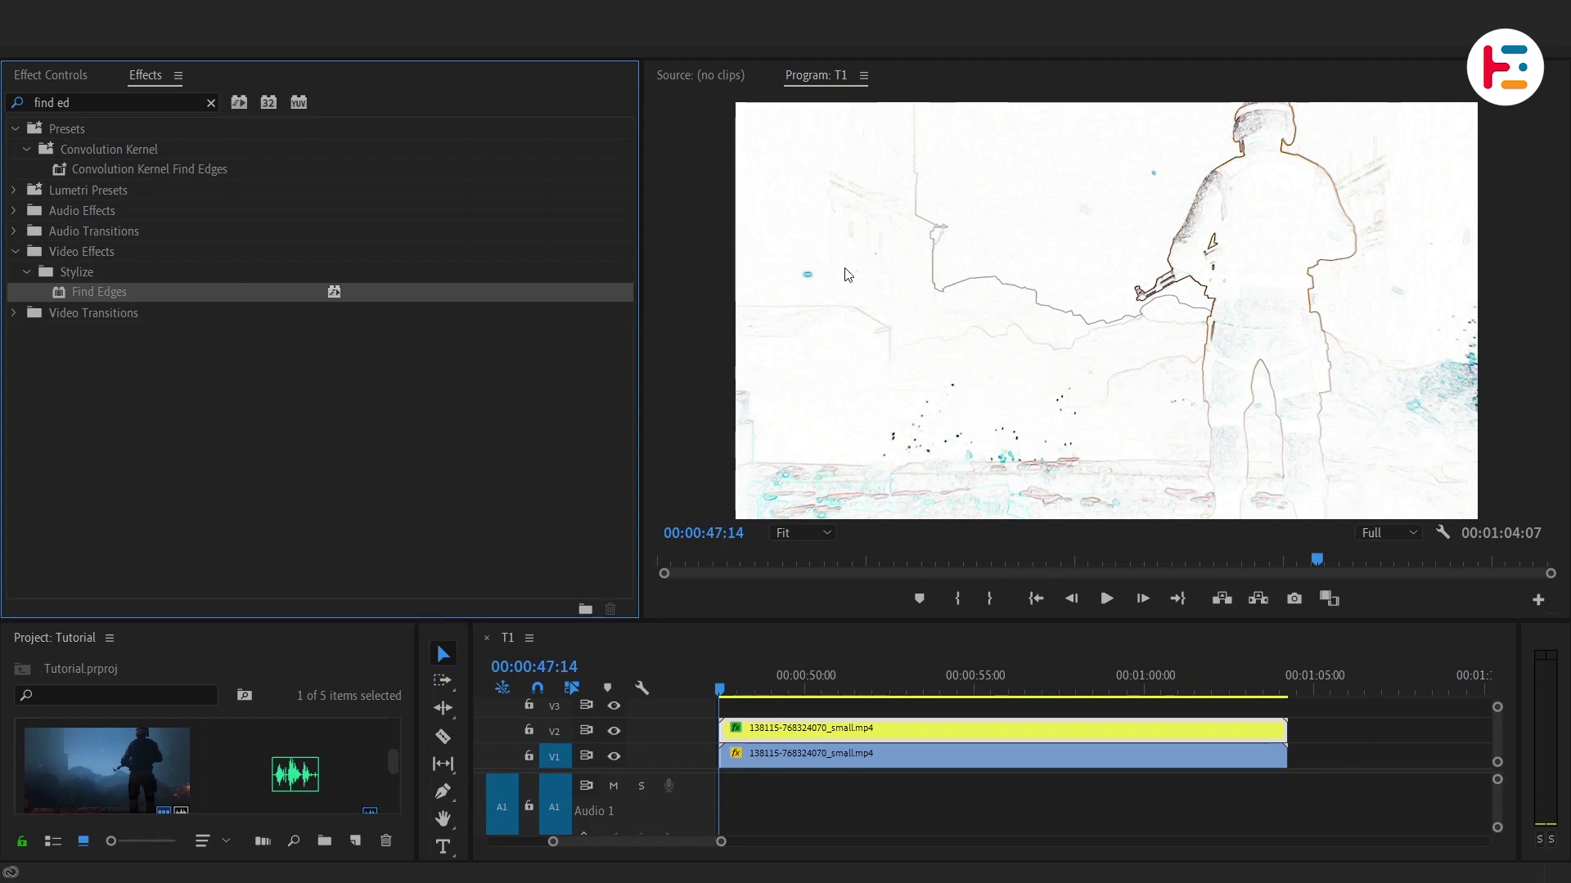
{"action": "key", "text": "ctrl+a"}
{"action": "type", "text": "vr glow"}
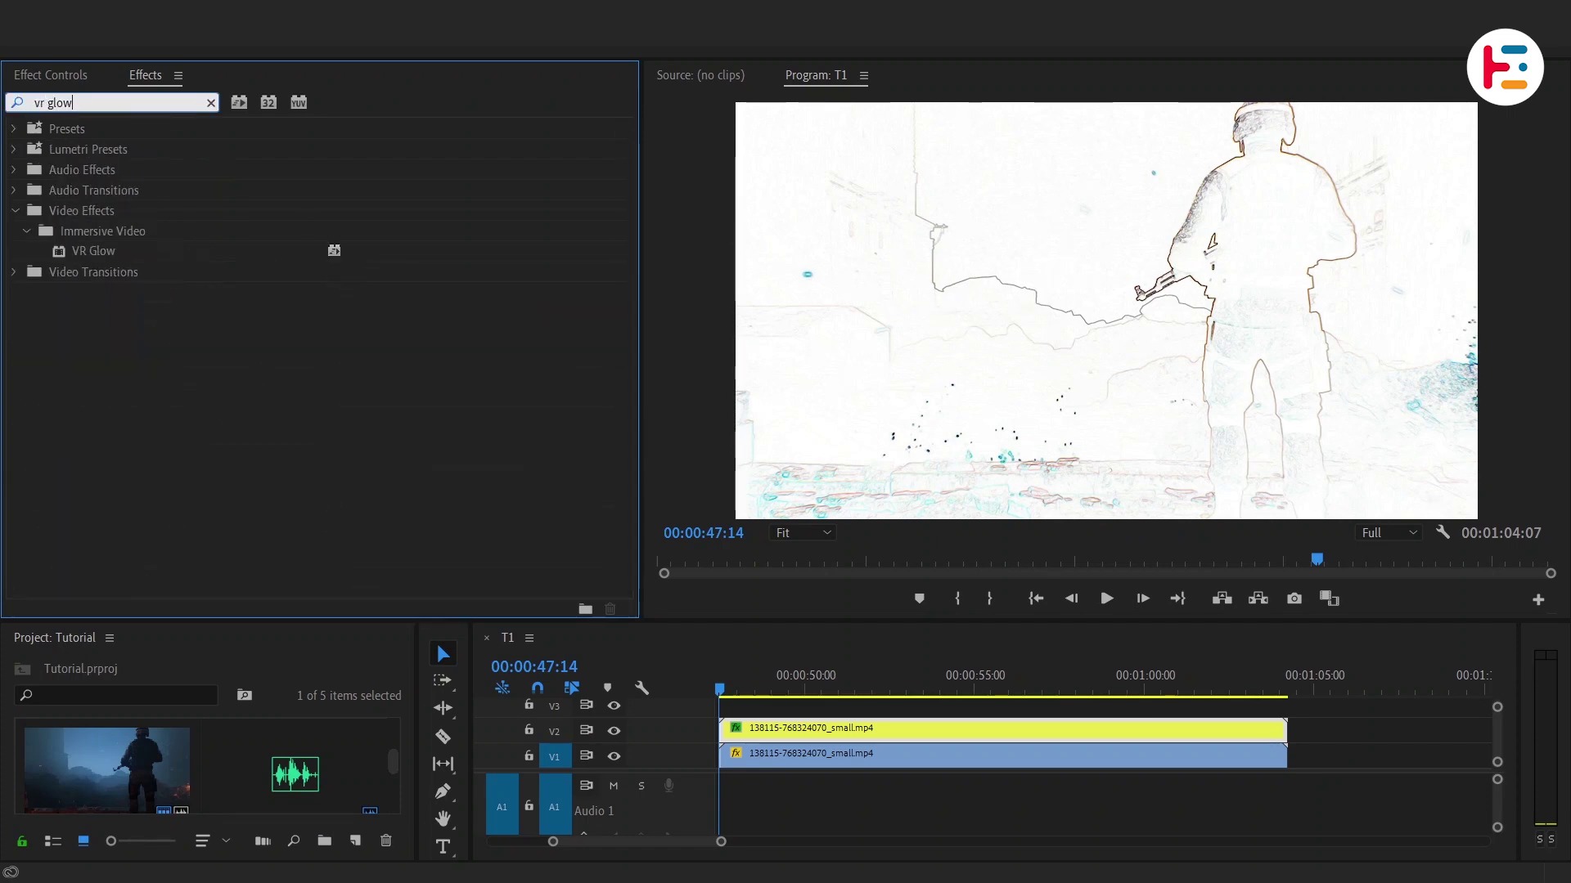
{"action": "double_click", "coordinate": [116, 251]}
Invert Find Edges, set VR Glow Luma Threshold to 0, and blend the copy in Screen mode
{"action": "left_click", "coordinate": [51, 75]}
{"action": "scroll", "coordinate": [368, 385], "scroll_direction": "down", "scroll_amount": 5}
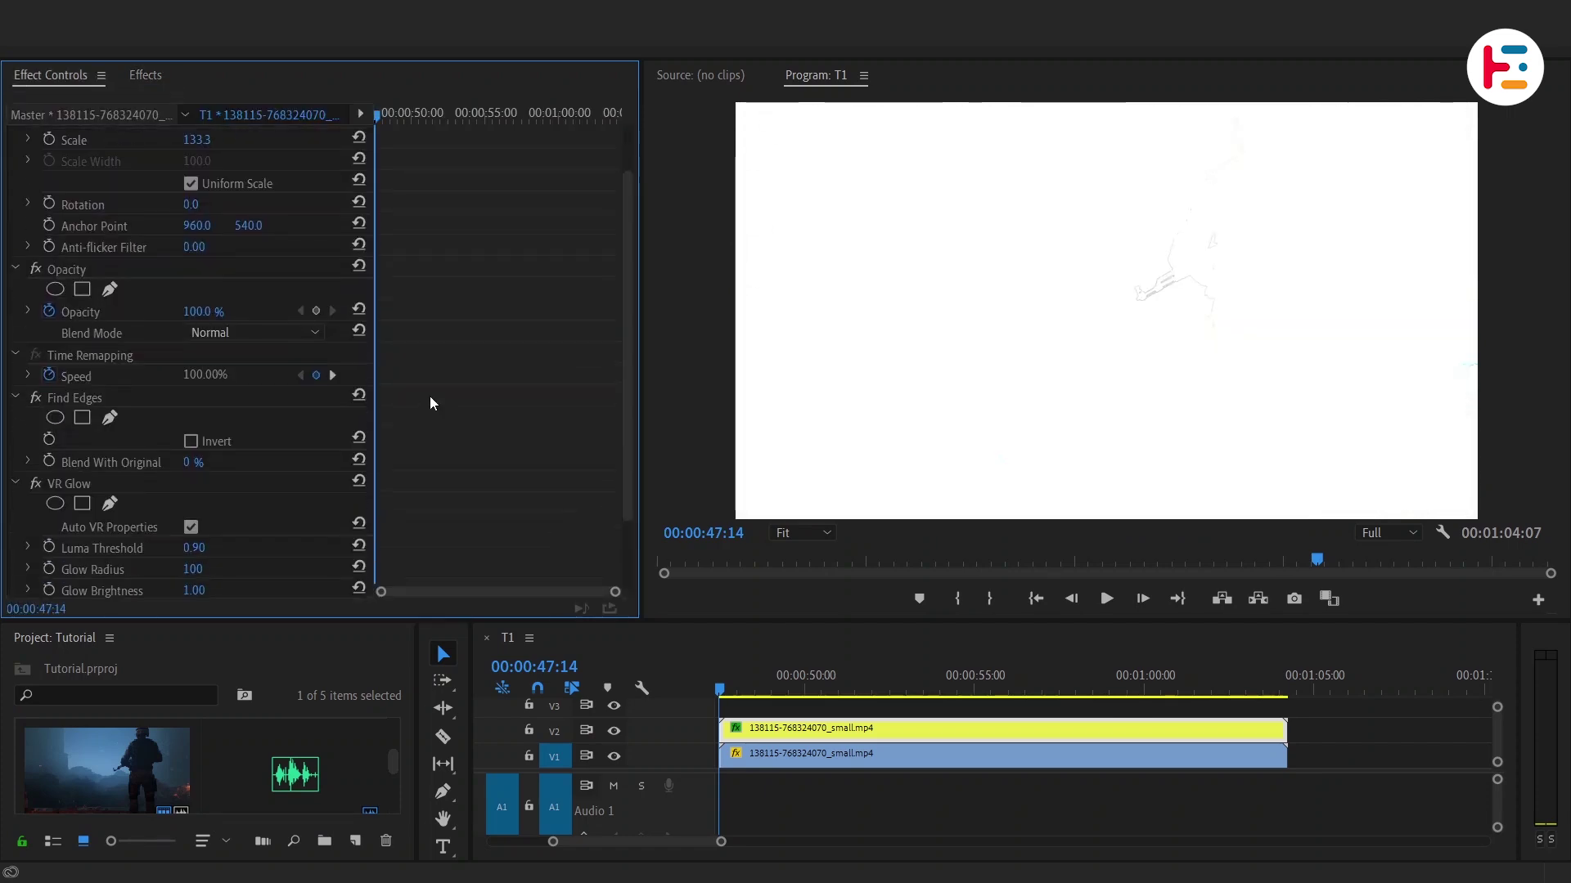
{"action": "left_click", "coordinate": [188, 358]}
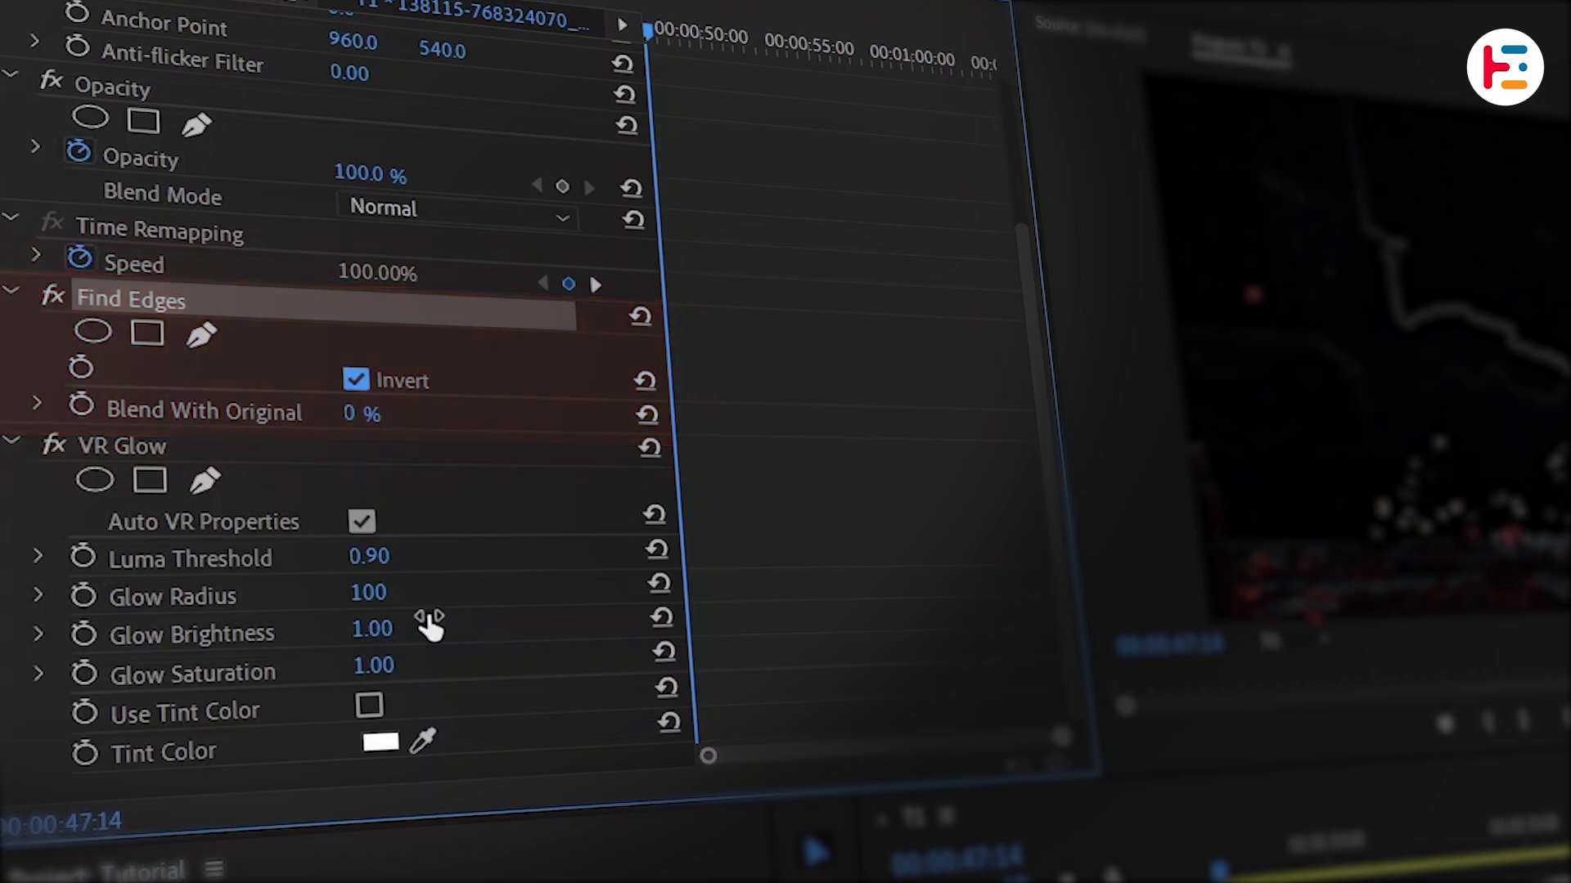
{"action": "type", "text": "0"}
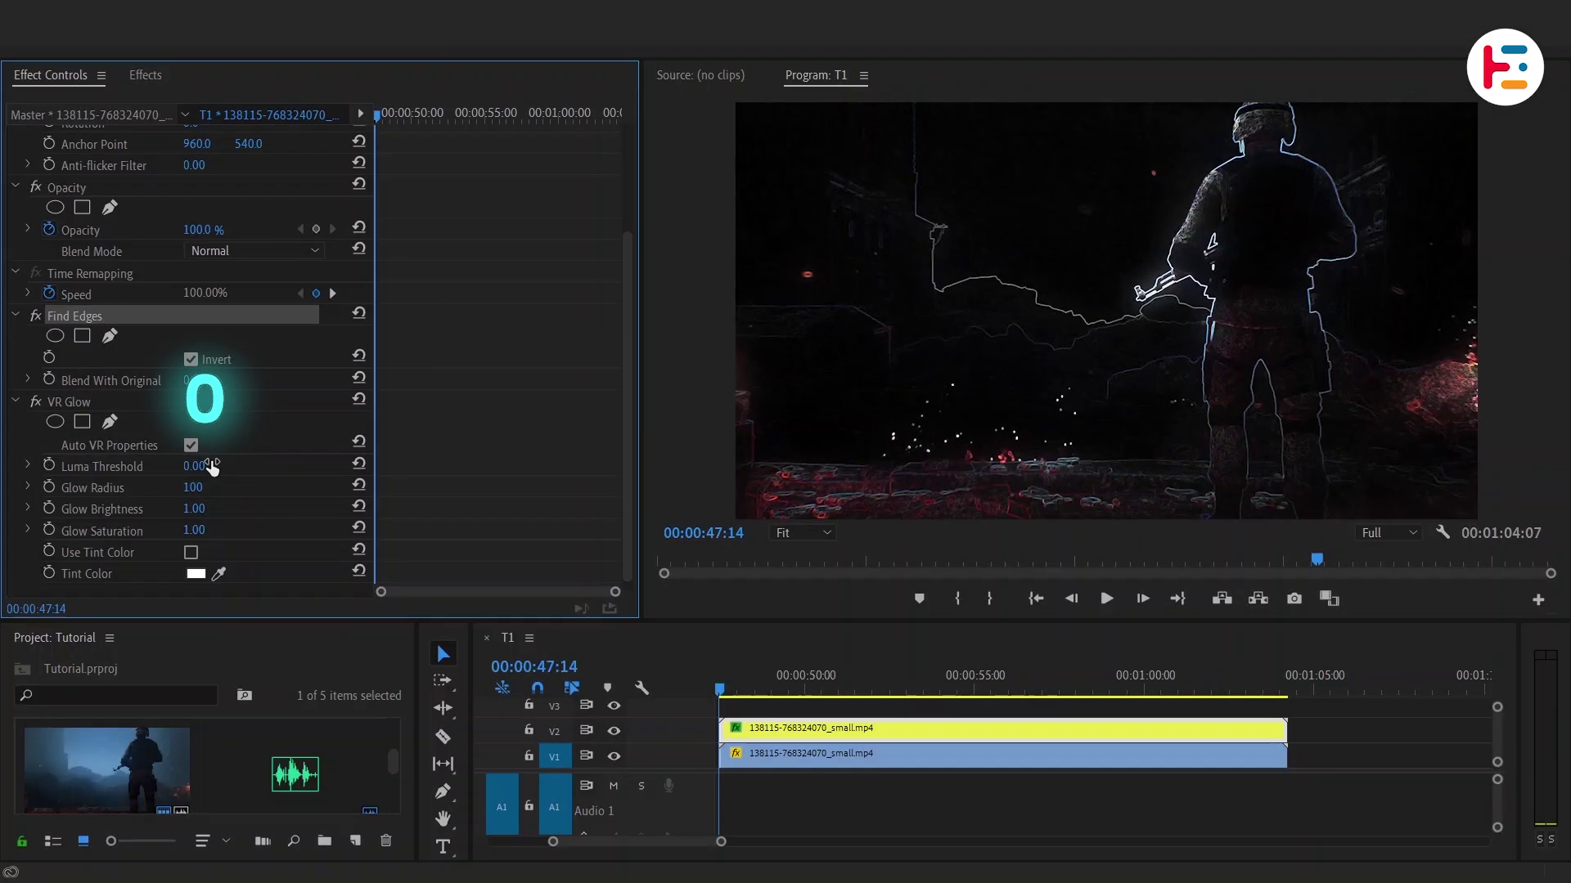
{"action": "left_click", "coordinate": [482, 207]}
{"action": "left_click", "coordinate": [283, 456]}
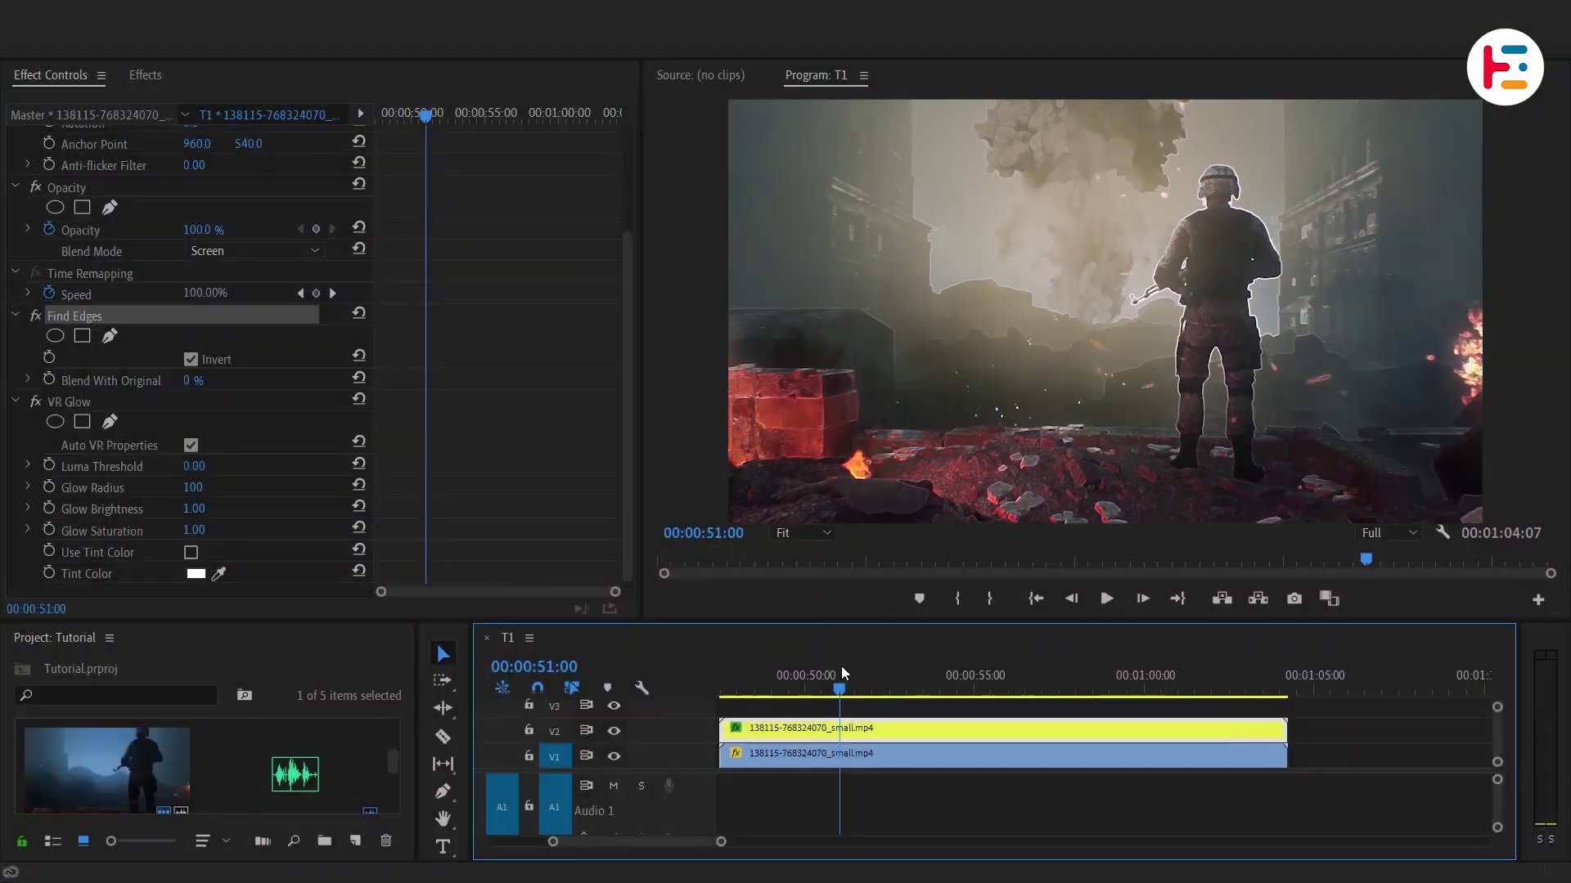
{"action": "left_click_drag", "start_coordinate": [841, 666], "coordinate": [849, 665]}
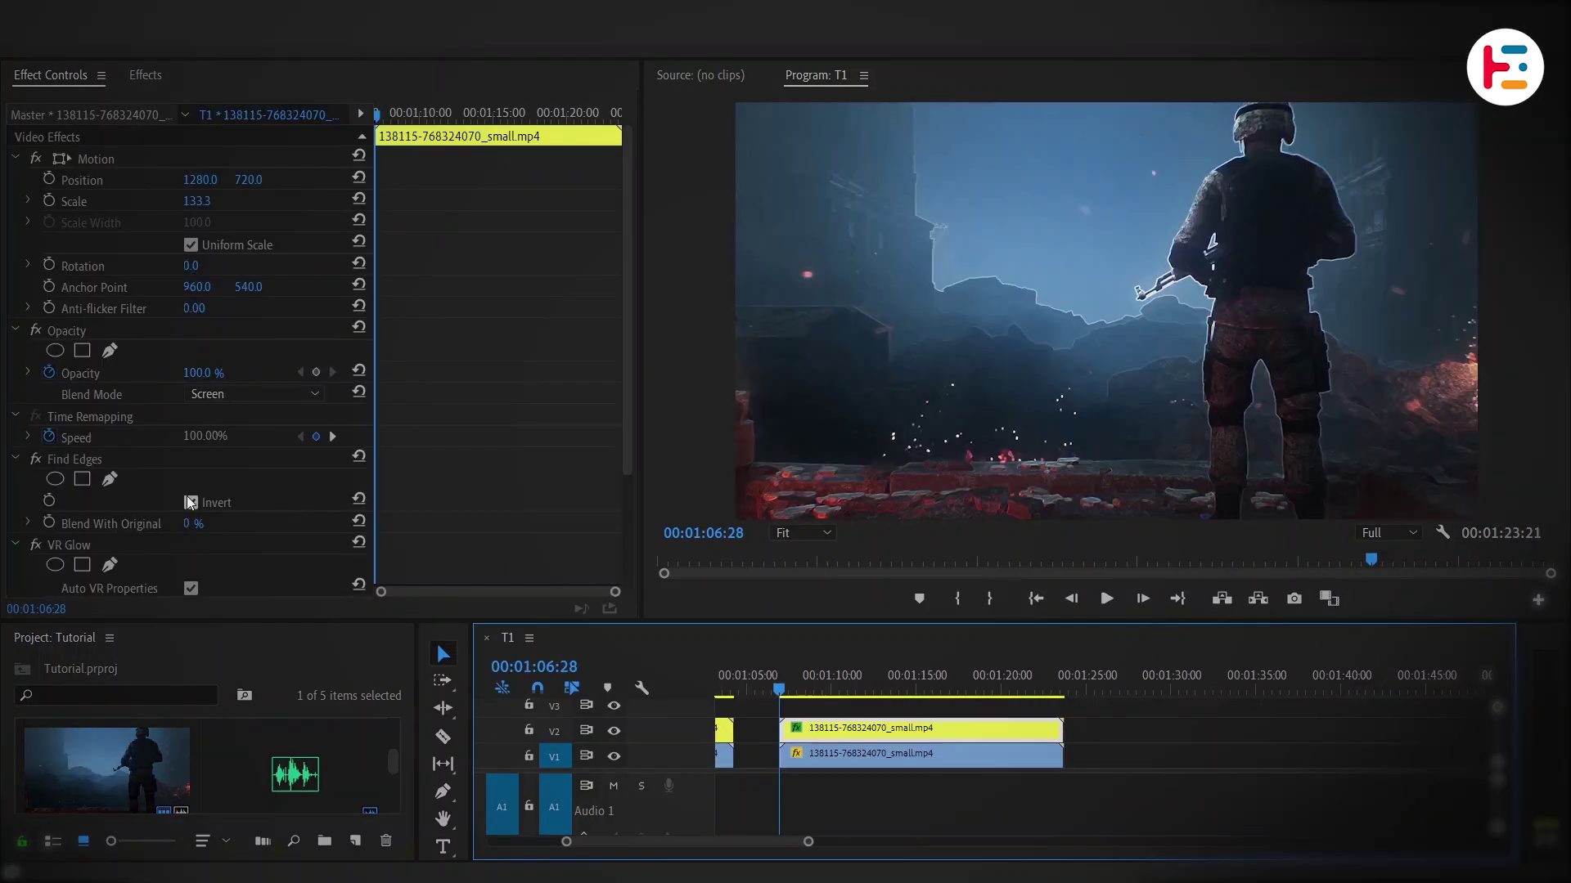
Apply Extract to the soldier copy with Black Input Level 180 and White Input Level 195
{"action": "left_click", "coordinate": [191, 502]}
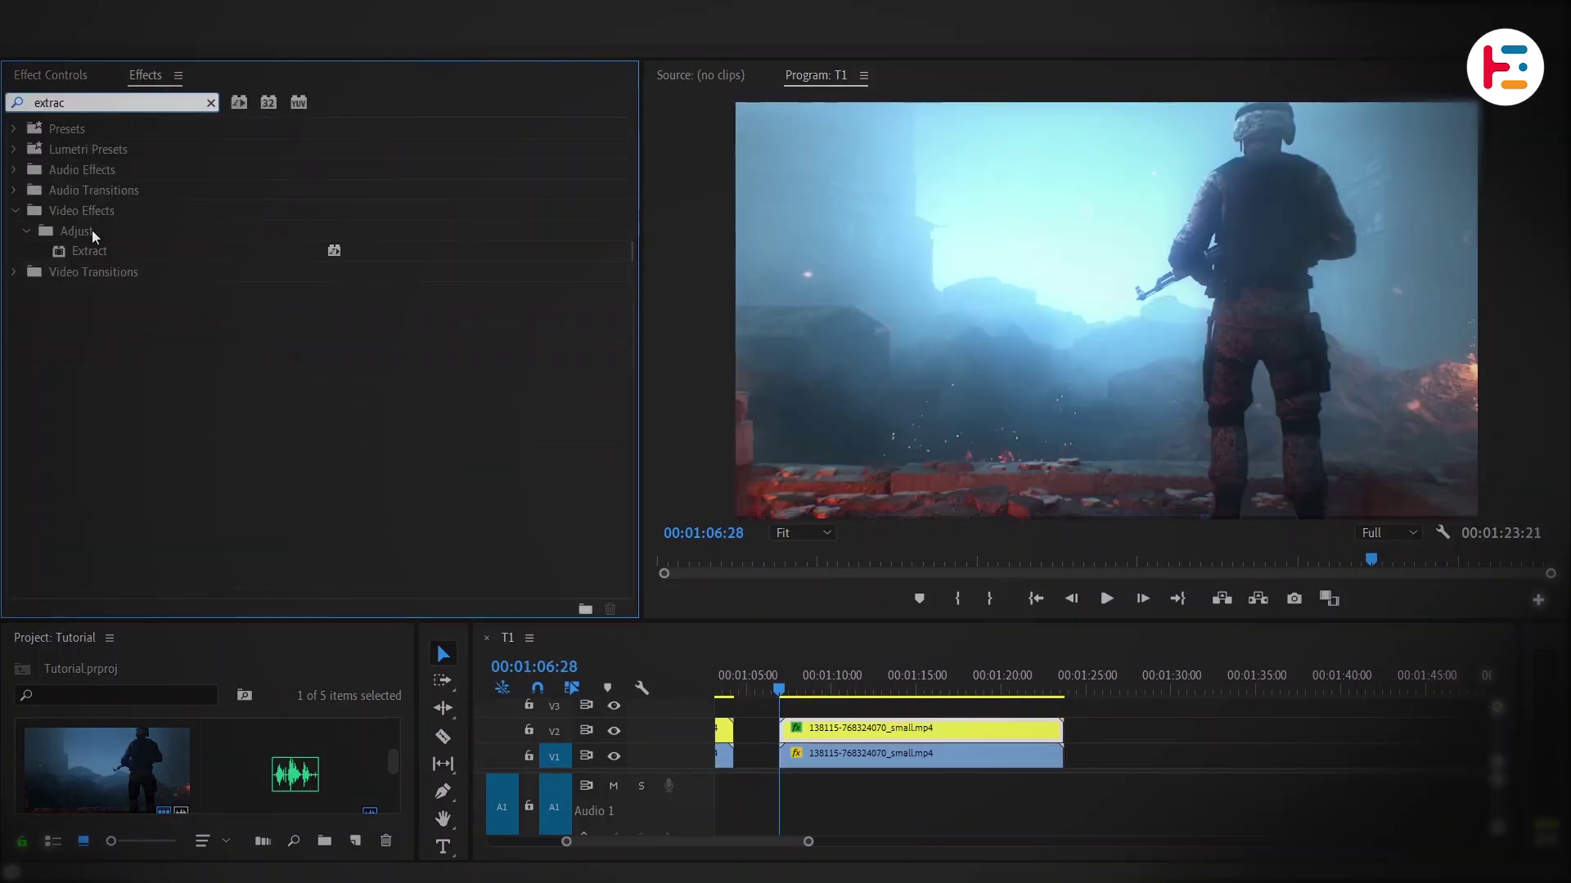
{"action": "double_click", "coordinate": [89, 250]}
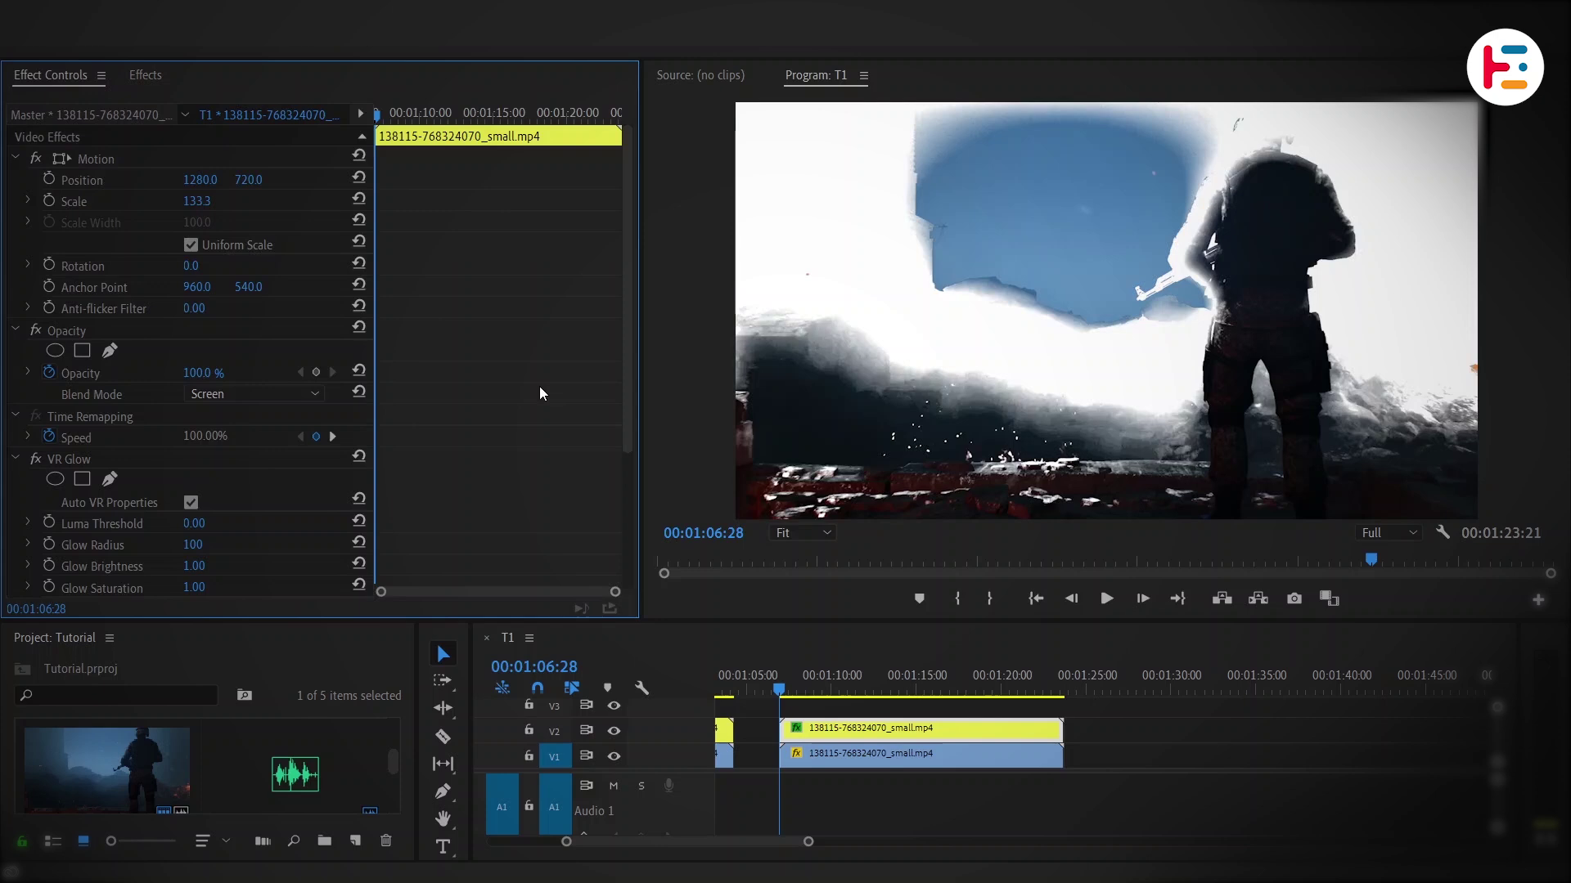
{"action": "scroll", "coordinate": [243, 337], "scroll_direction": "down", "scroll_amount": 3}
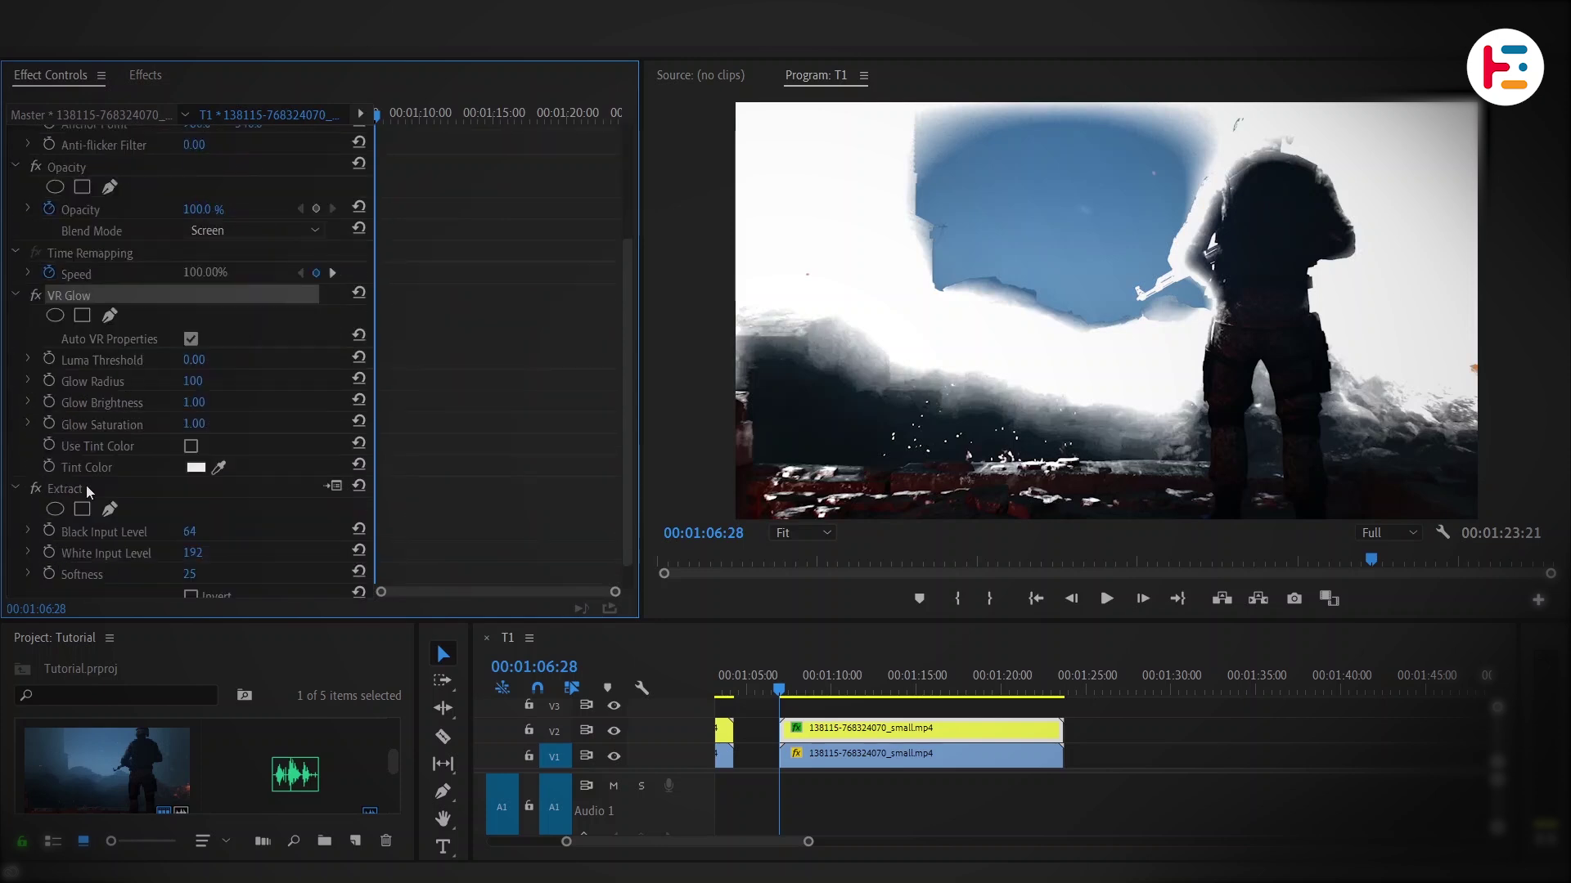
{"action": "left_click_drag", "start_coordinate": [190, 338], "coordinate": [245, 338]}
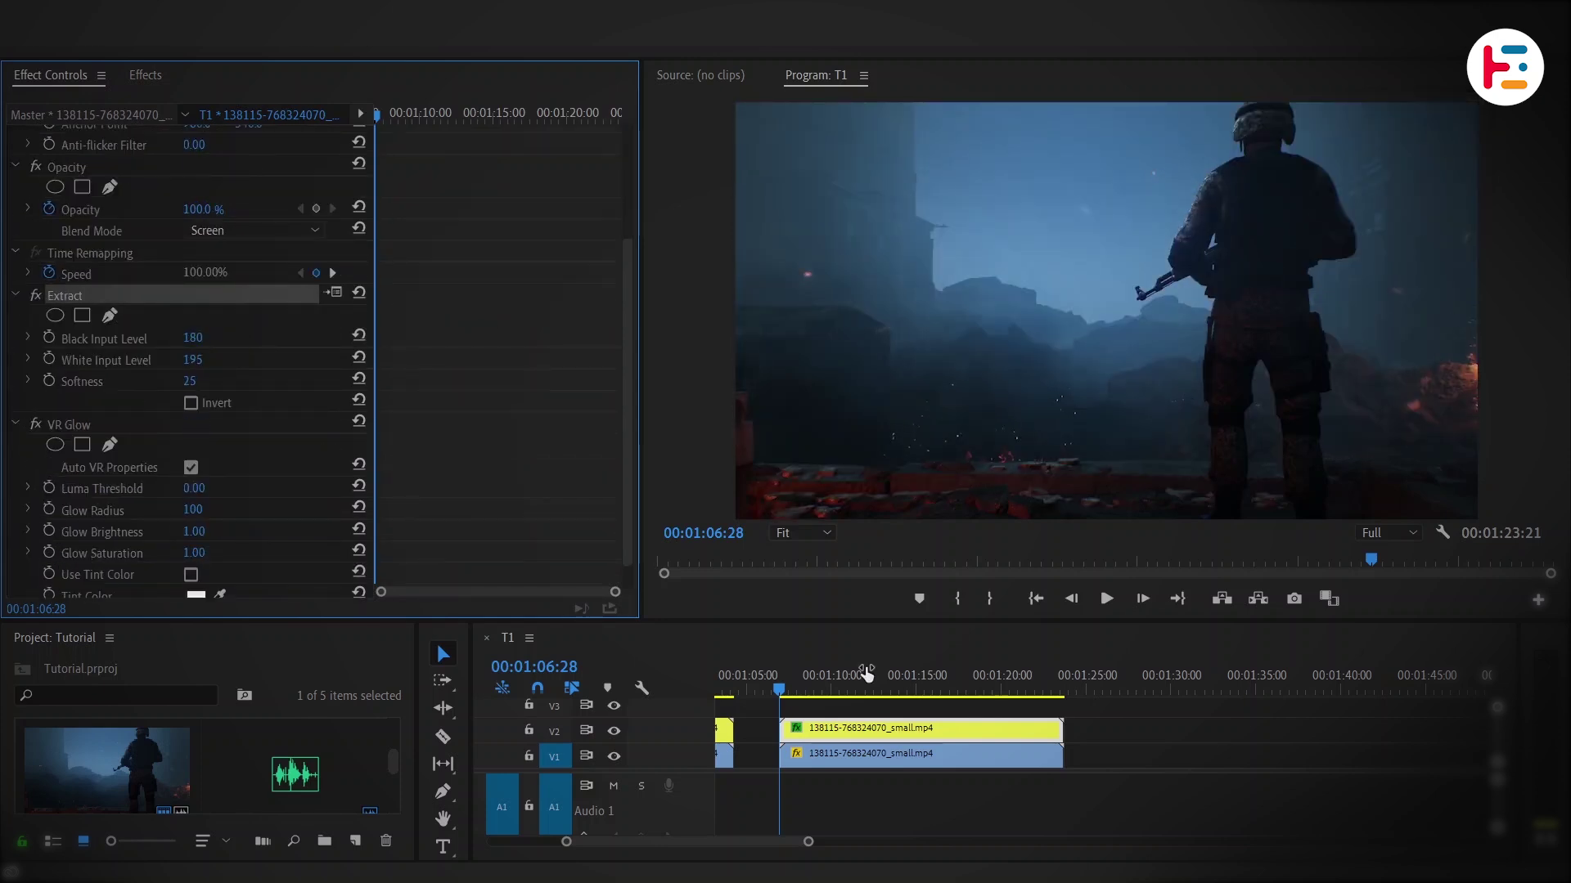
{"action": "left_click_drag", "start_coordinate": [867, 674], "coordinate": [806, 676]}
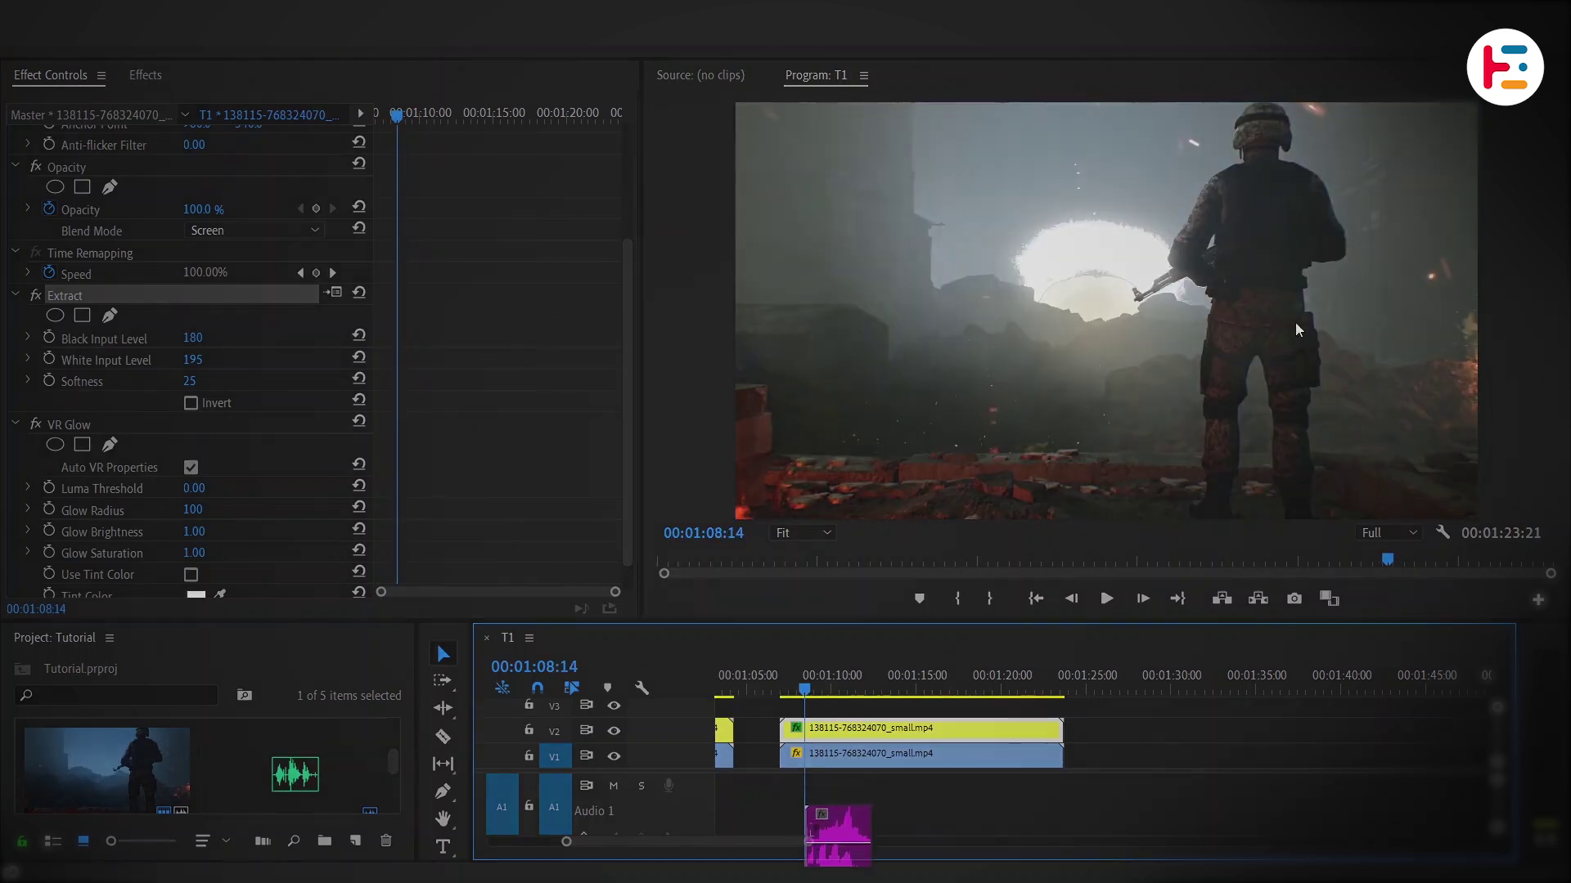